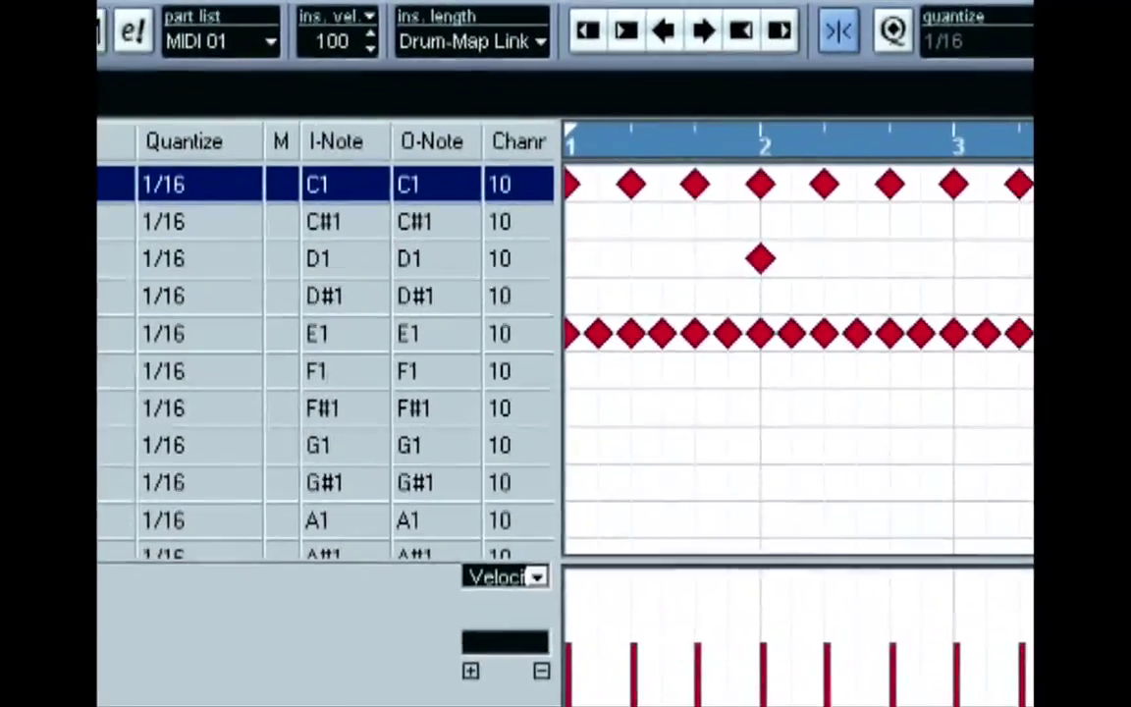
Play back the MIDI 01 drum pattern in the Drum Editor.
key(space)
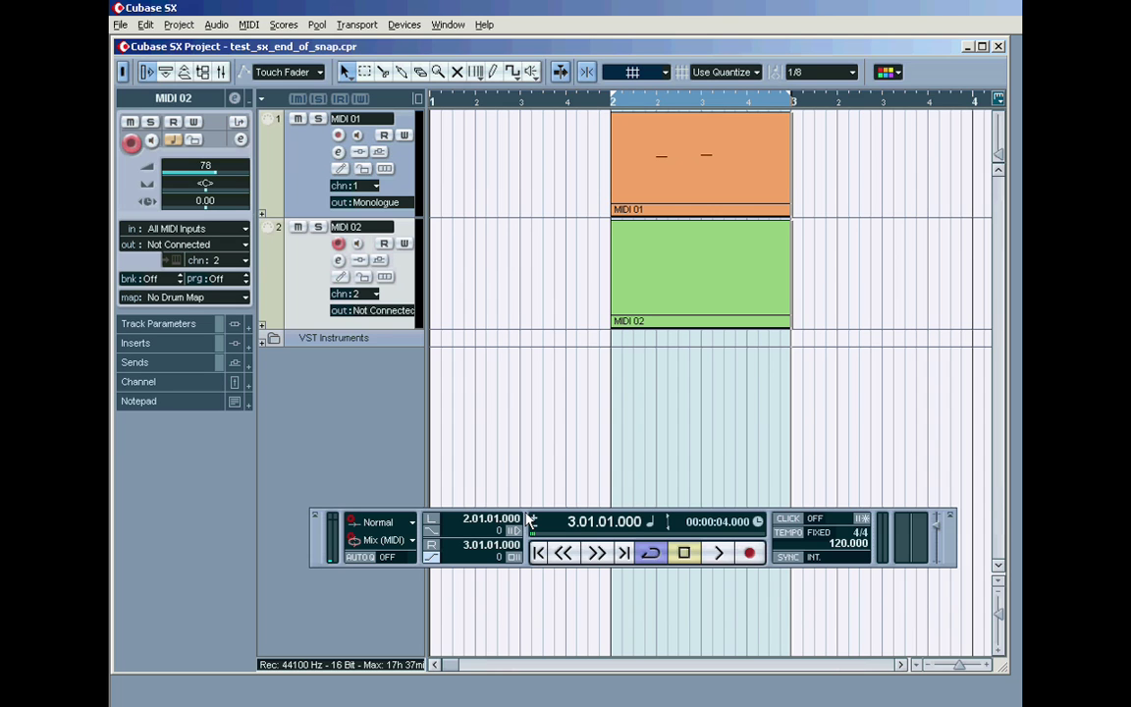
click(403, 27)
click(435, 161)
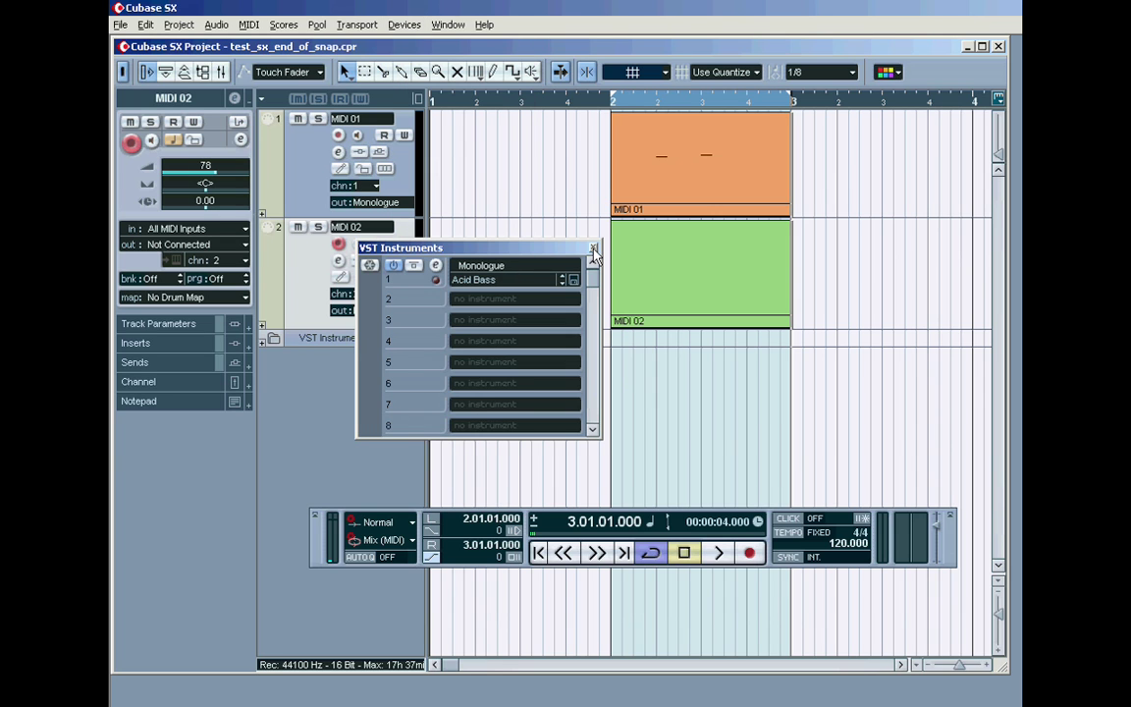
click(593, 248)
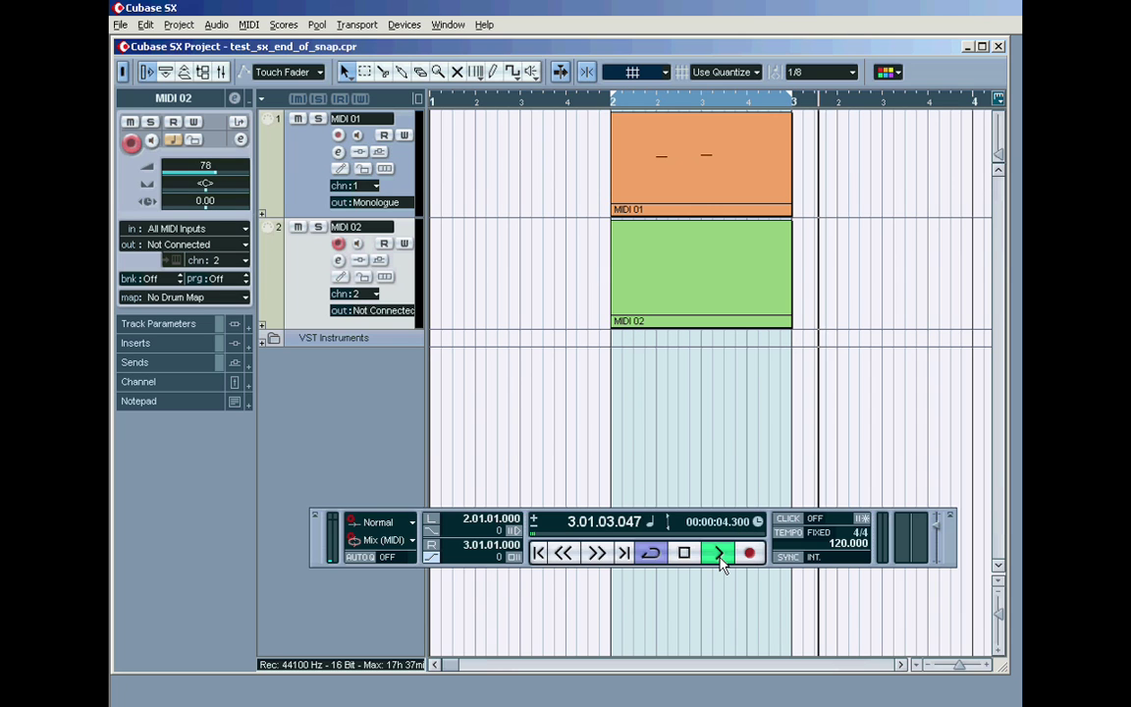
click(684, 552)
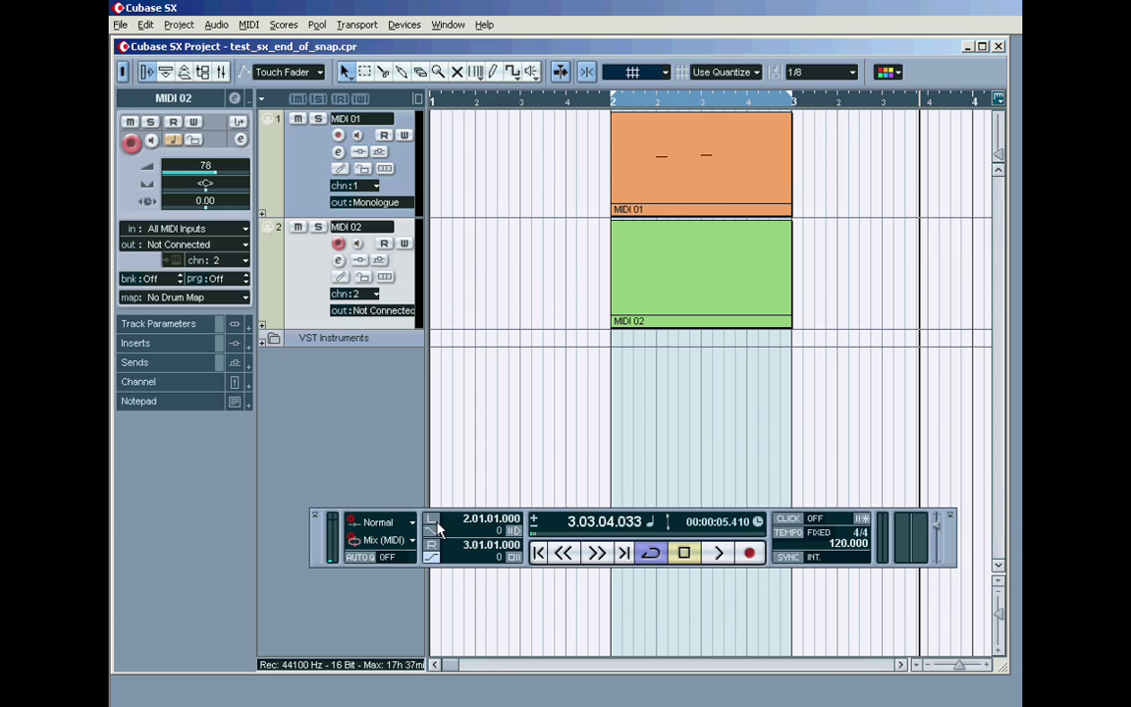
click(538, 552)
click(718, 553)
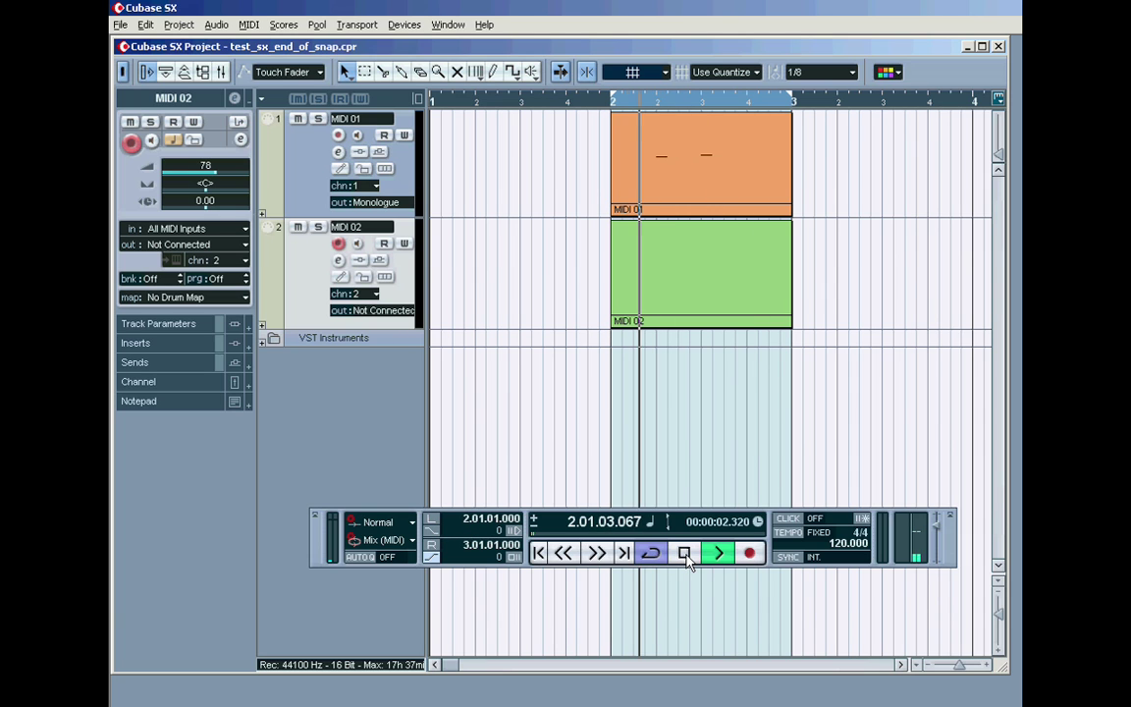
click(684, 554)
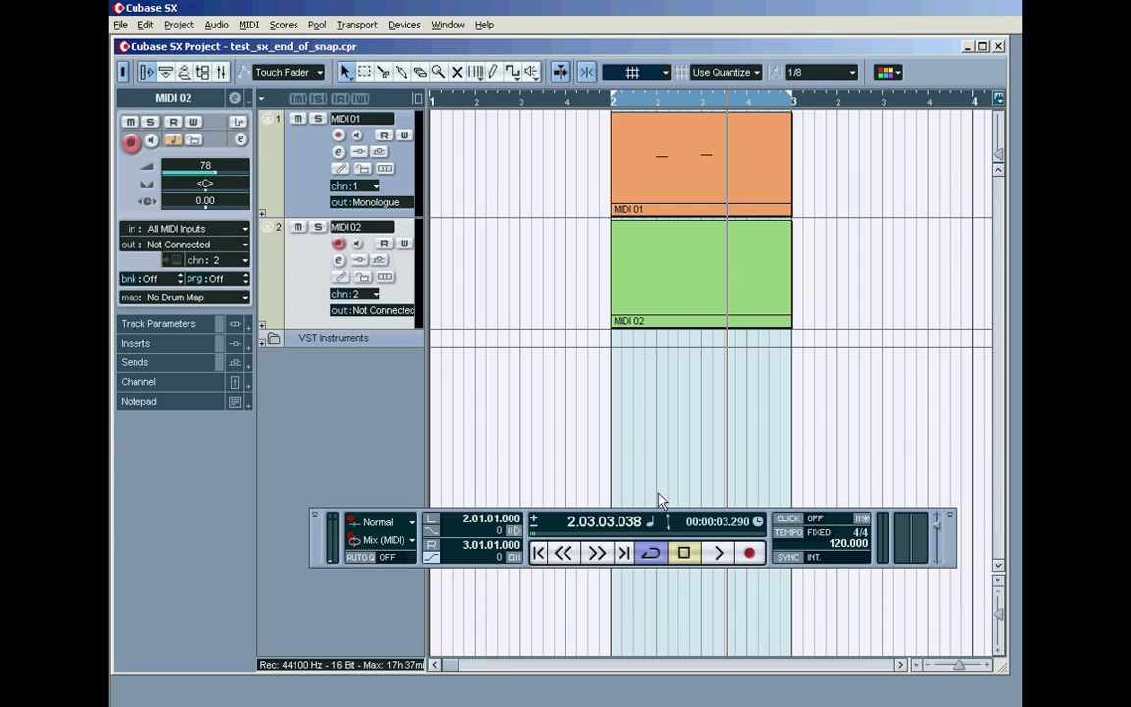
Move the Transport panel lower and widen the track list to reveal output and program settings.
drag(646, 517, 641, 546)
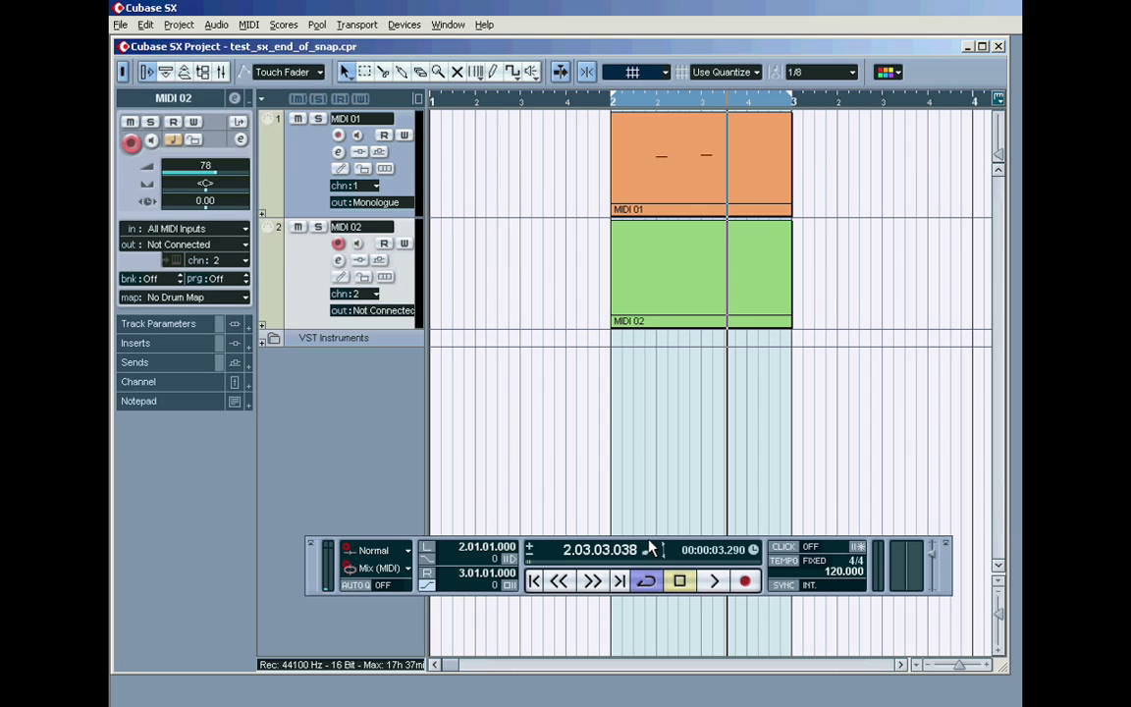
drag(649, 545, 646, 546)
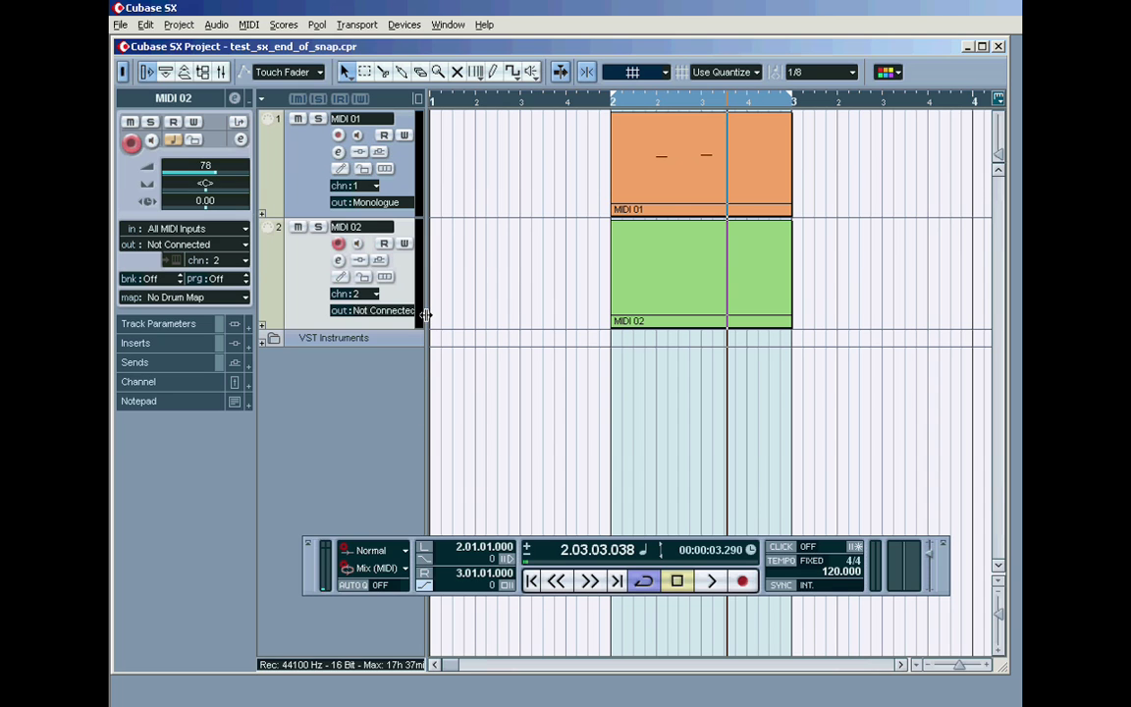
drag(425, 314, 495, 314)
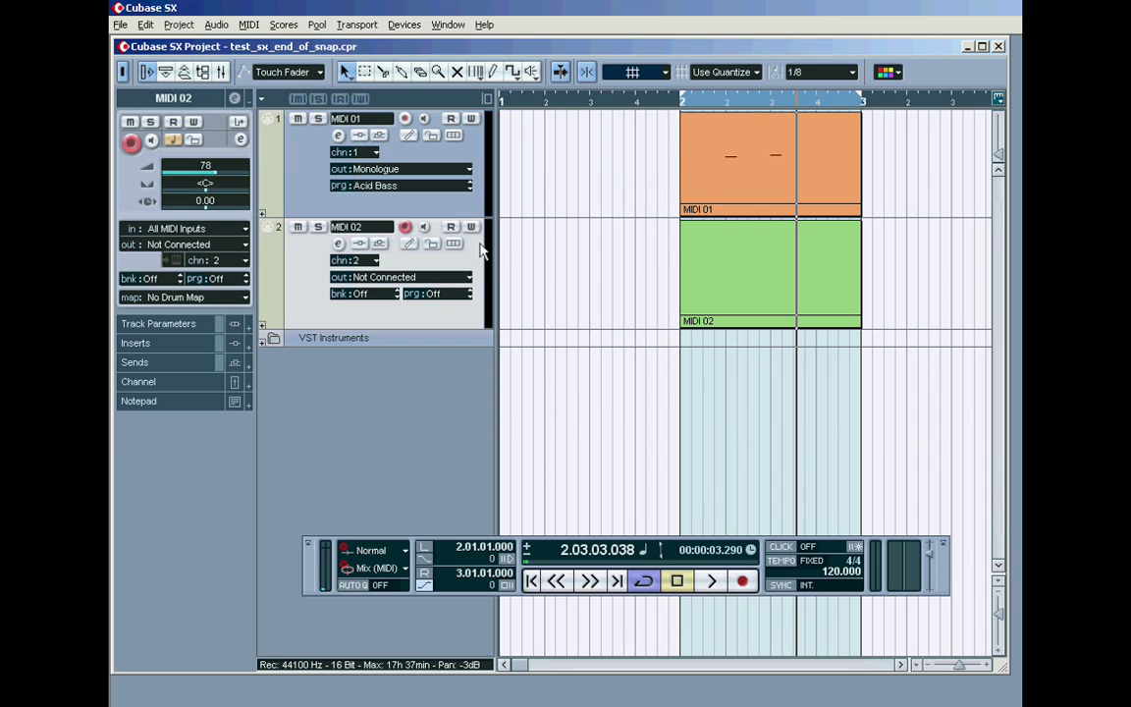
click(404, 24)
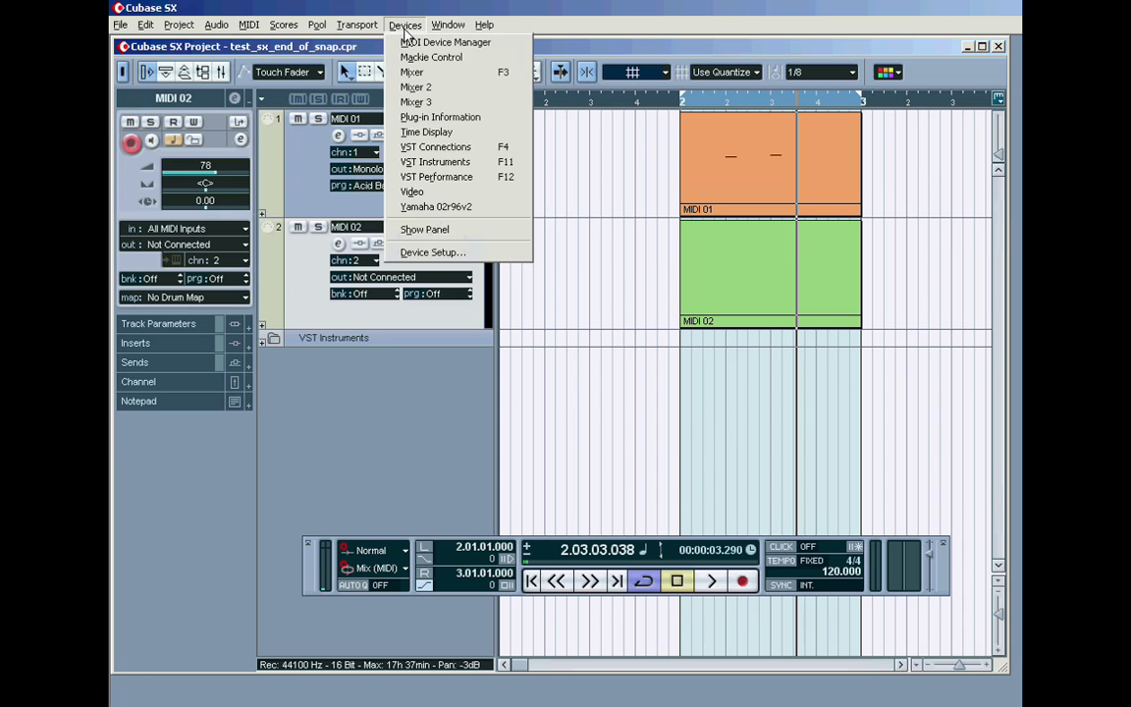
Load the RMF sampler into VST instrument slot 2 and place its panel down and right.
click(450, 163)
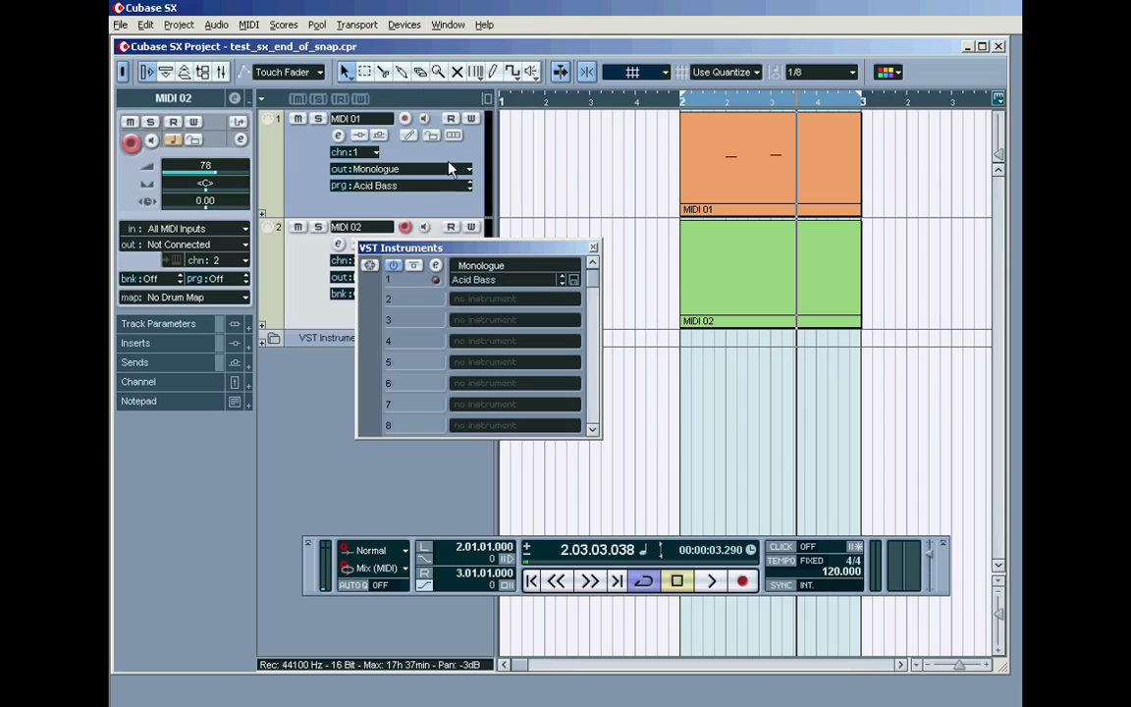
click(492, 301)
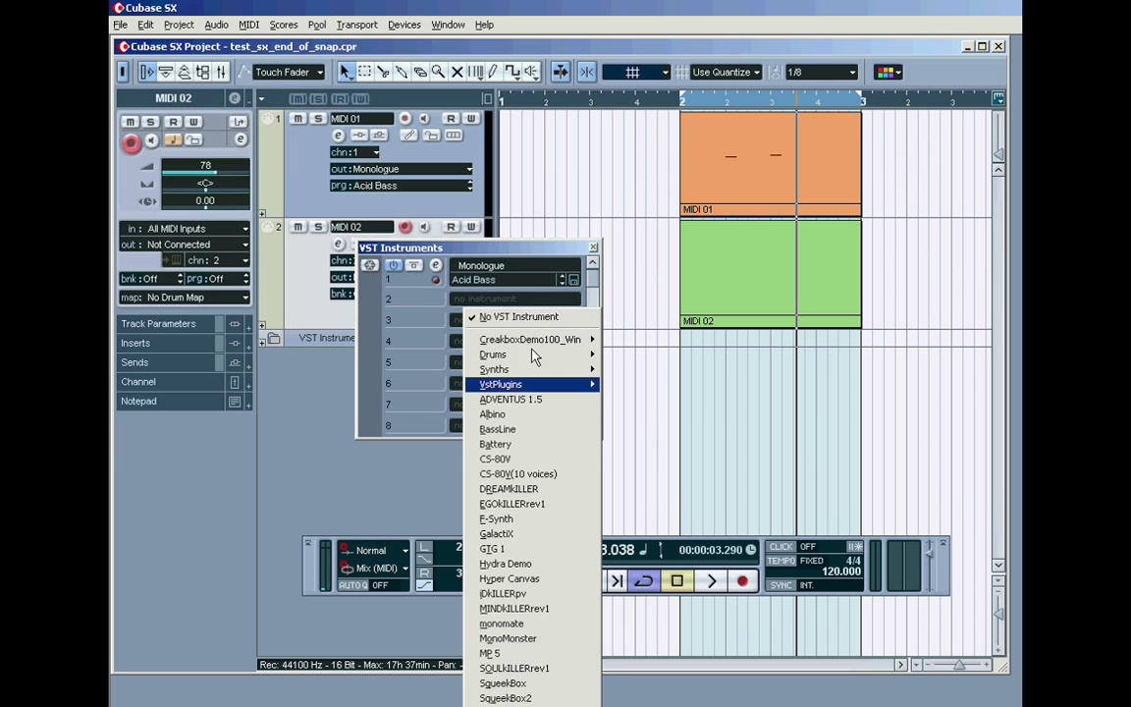
click(414, 165)
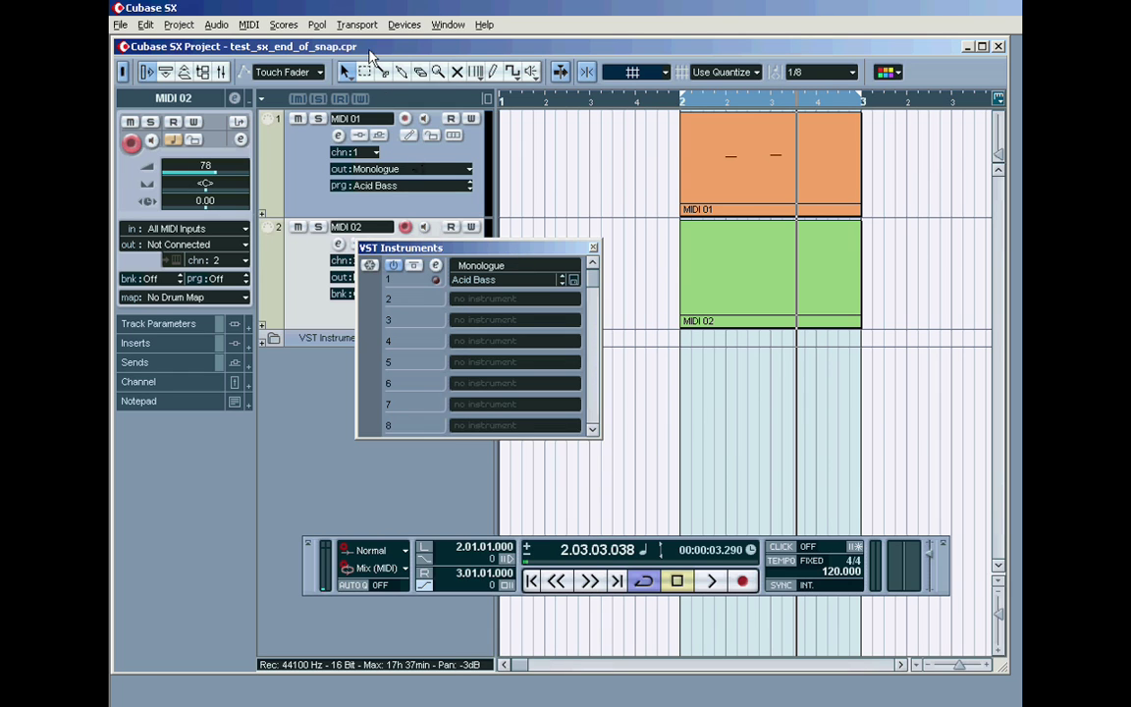
drag(561, 248, 412, 48)
click(345, 108)
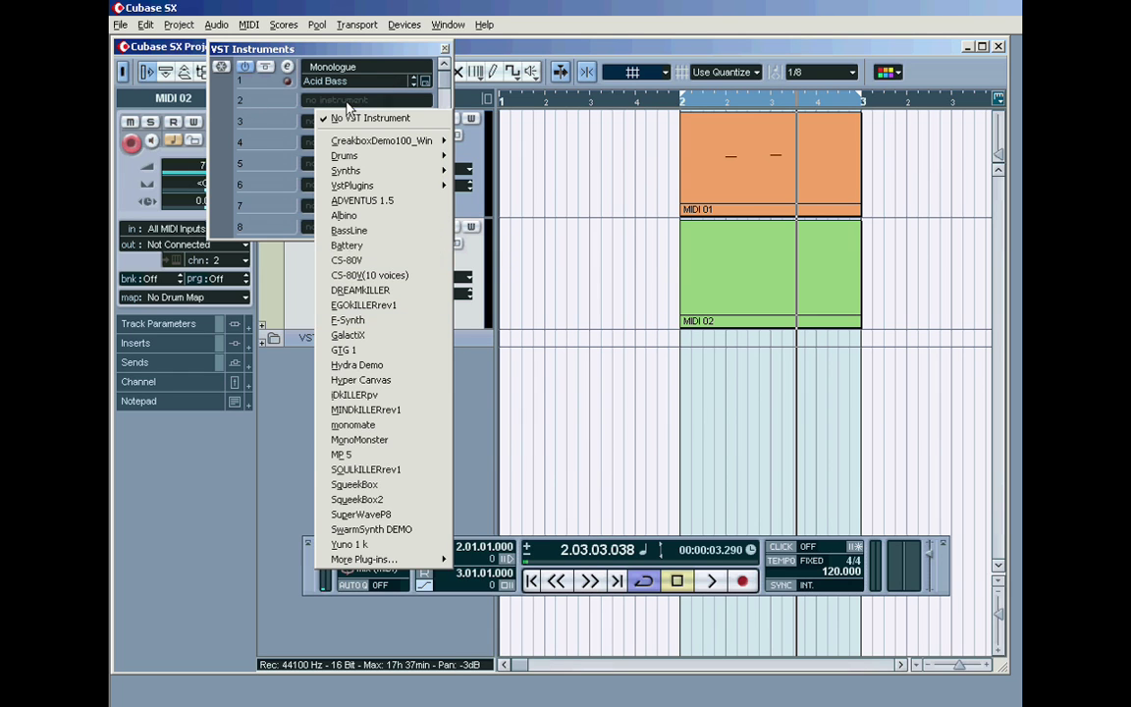
mouse_move(363, 558)
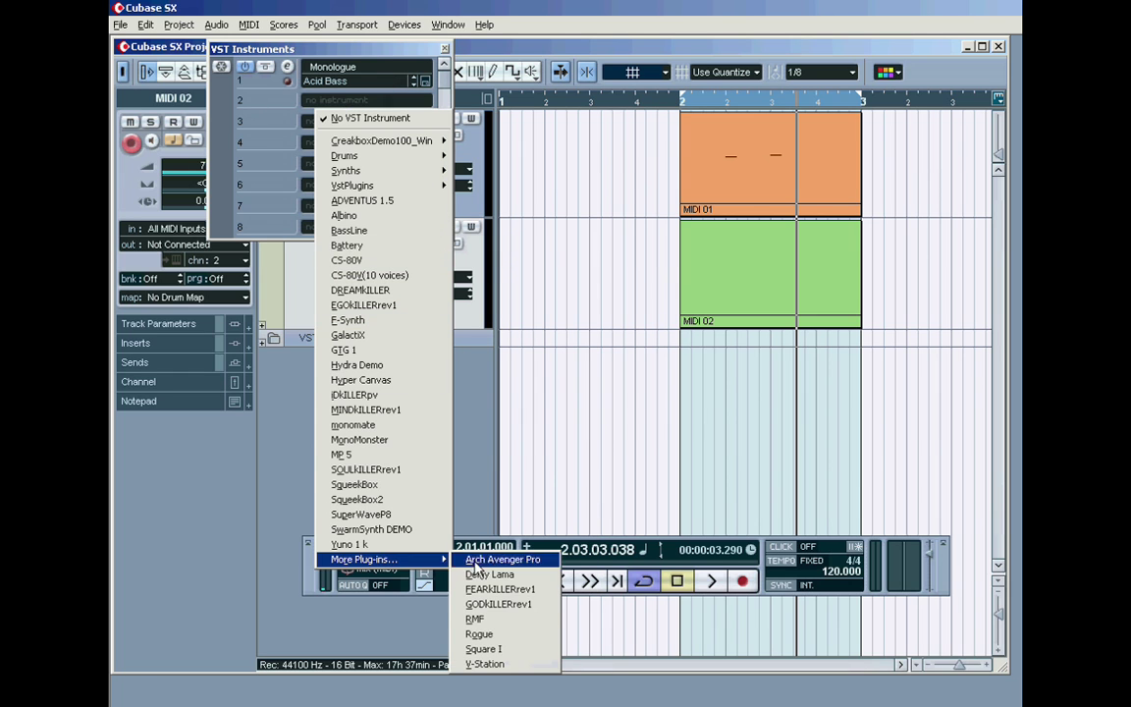
click(475, 618)
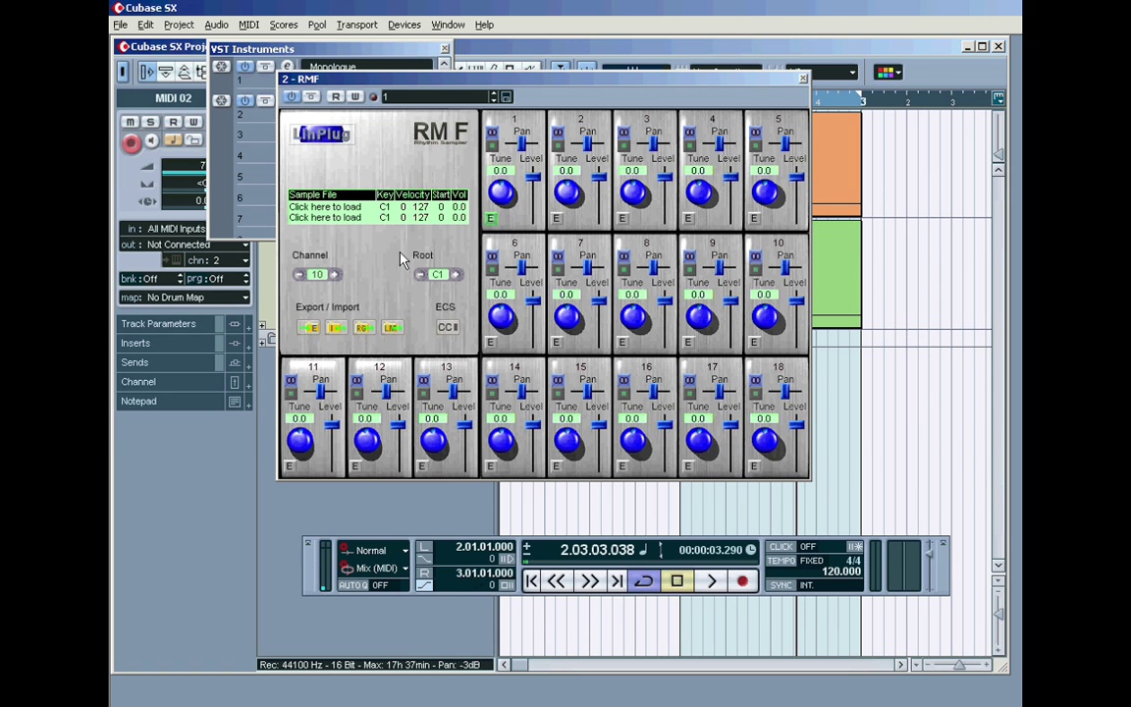
click(444, 50)
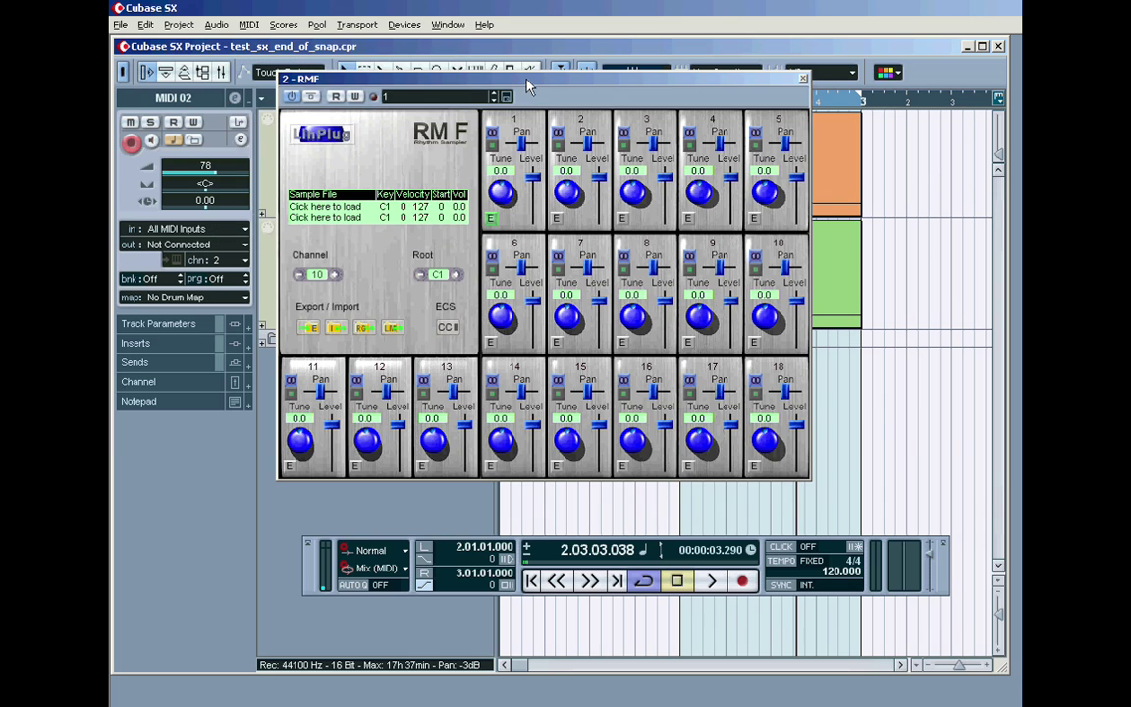
drag(474, 78, 505, 132)
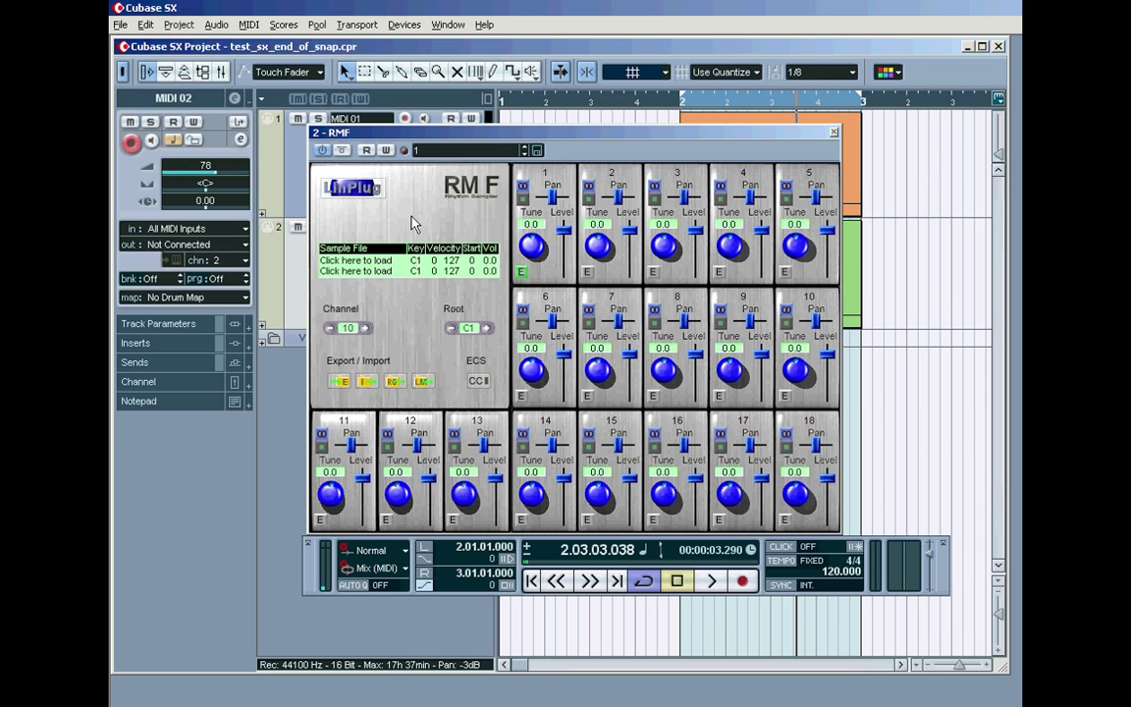
Import rmf_hiphop_kit.DSD from the MONOLOGUE_PATCHES folder into the RMF sampler.
click(365, 382)
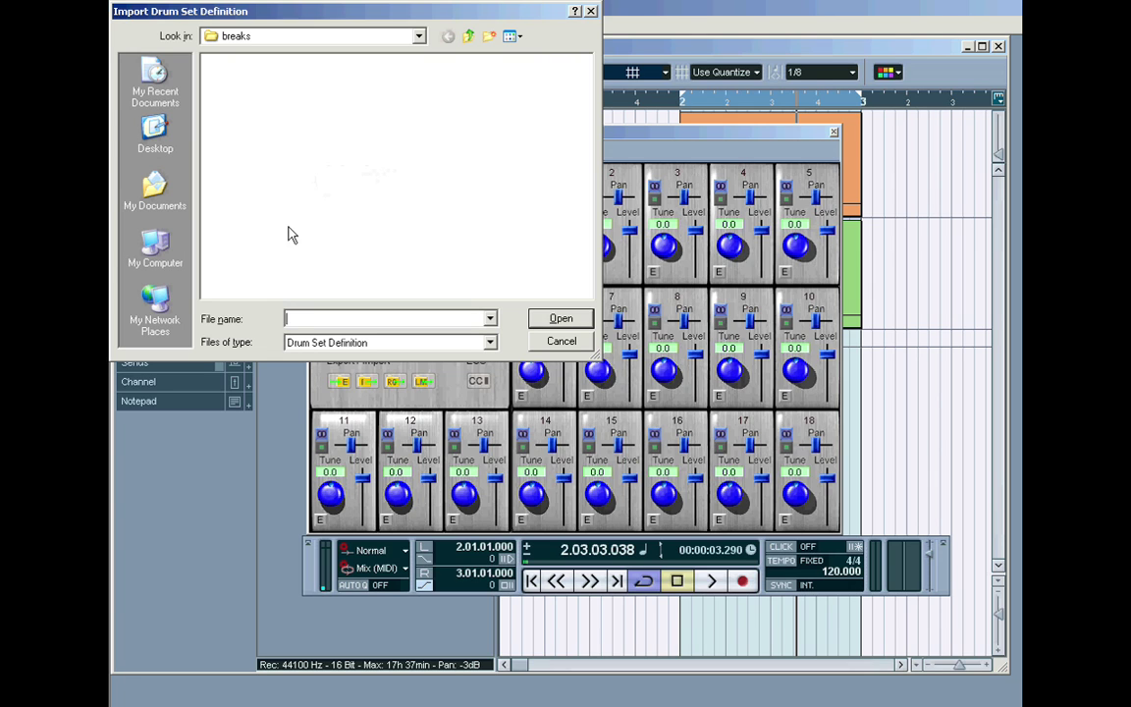
click(469, 36)
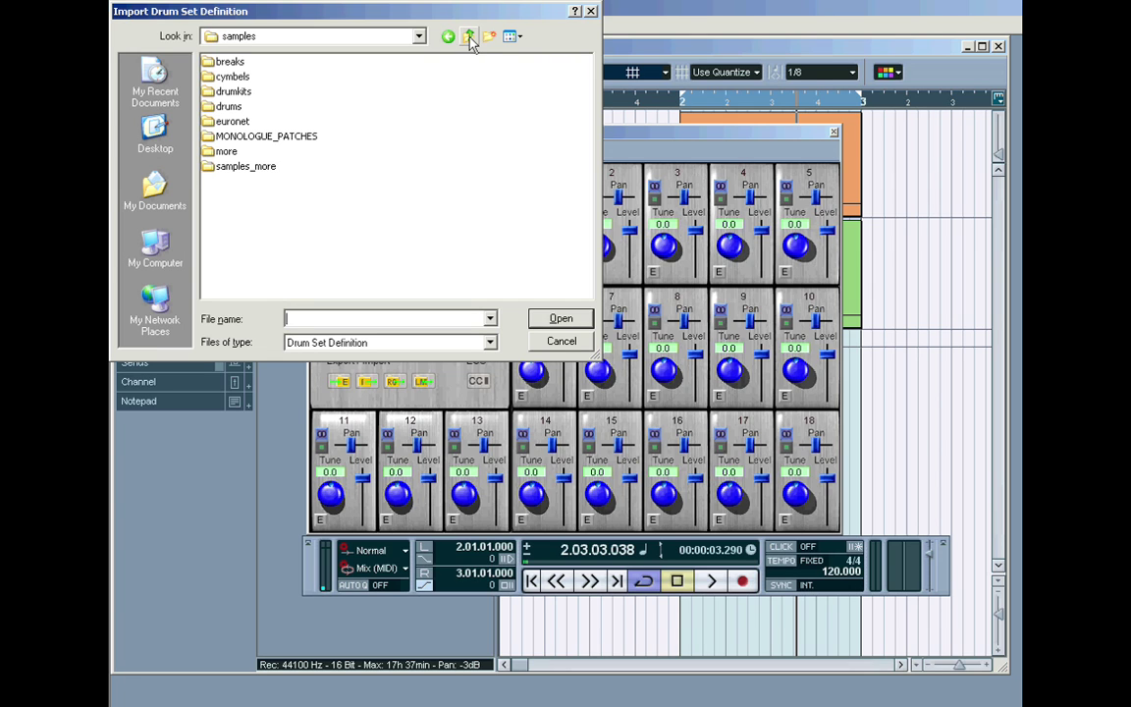
double_click(293, 136)
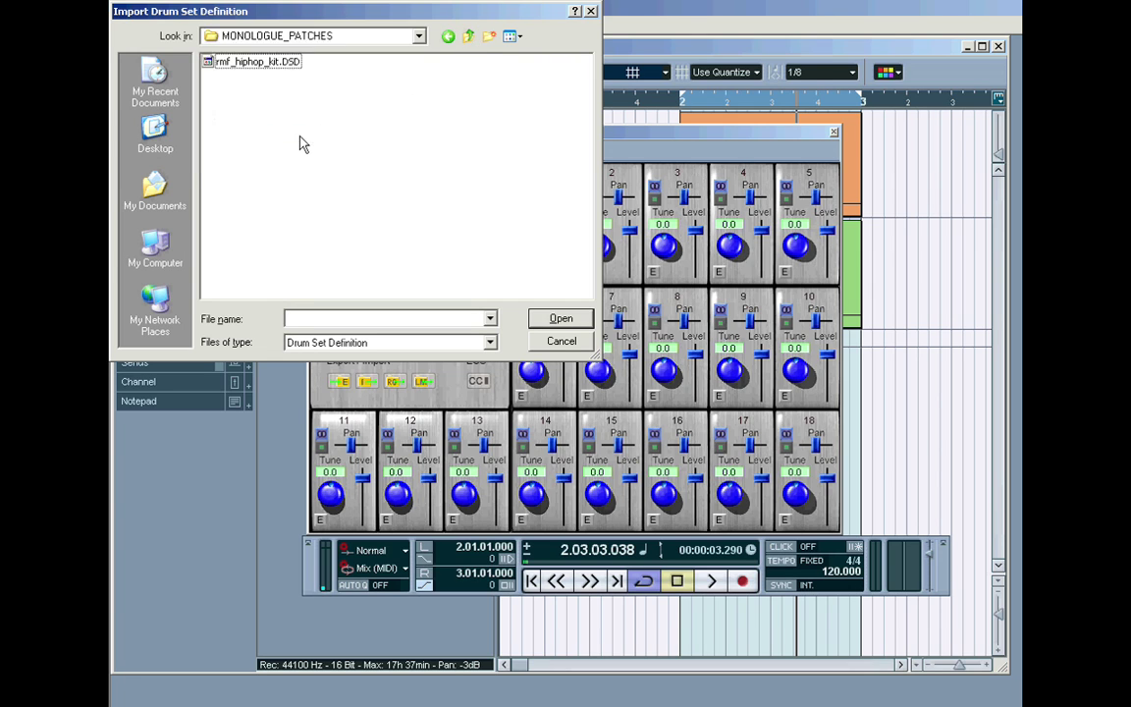
click(255, 62)
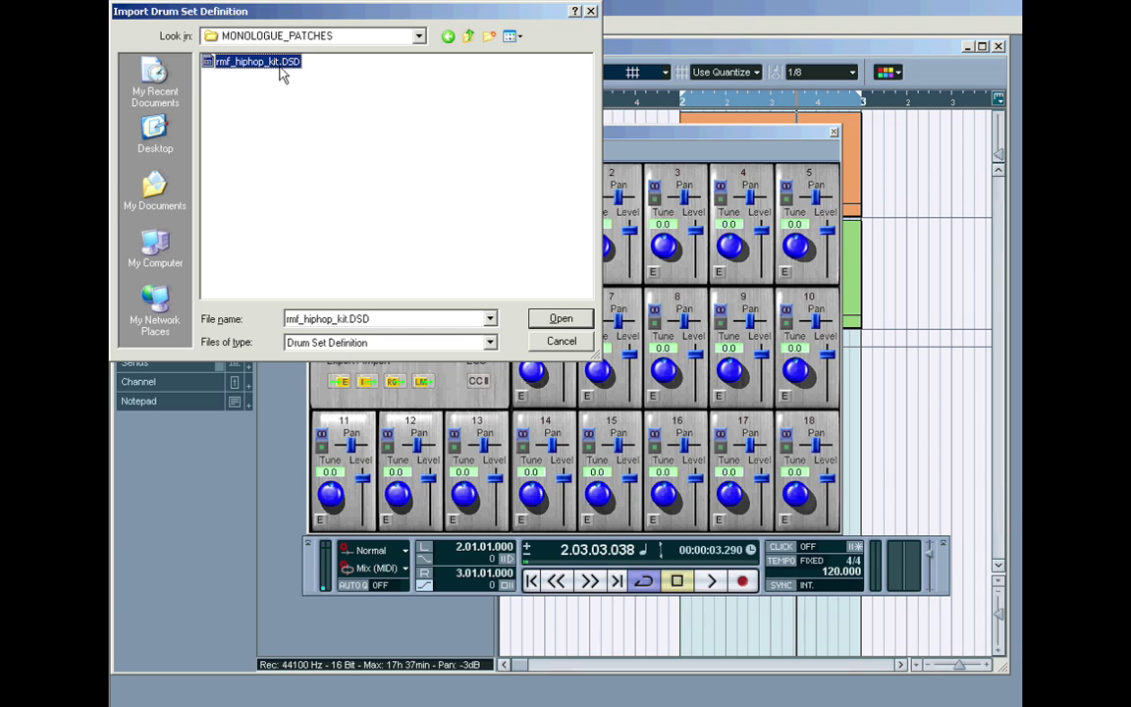
click(558, 320)
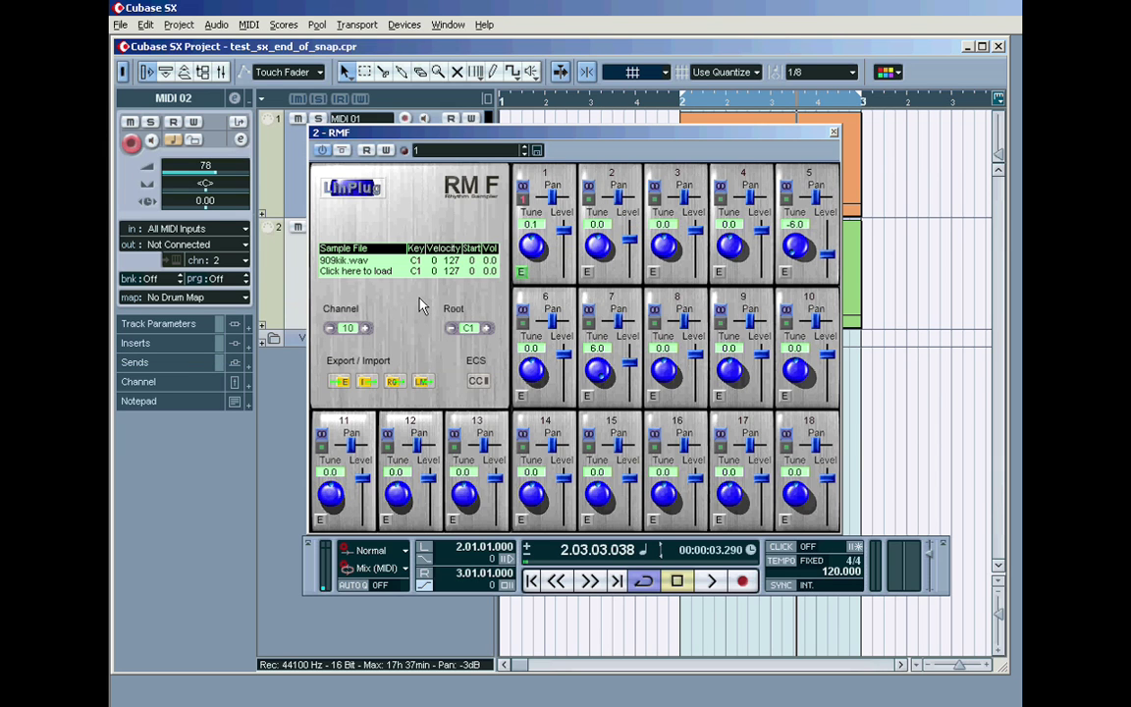
click(523, 272)
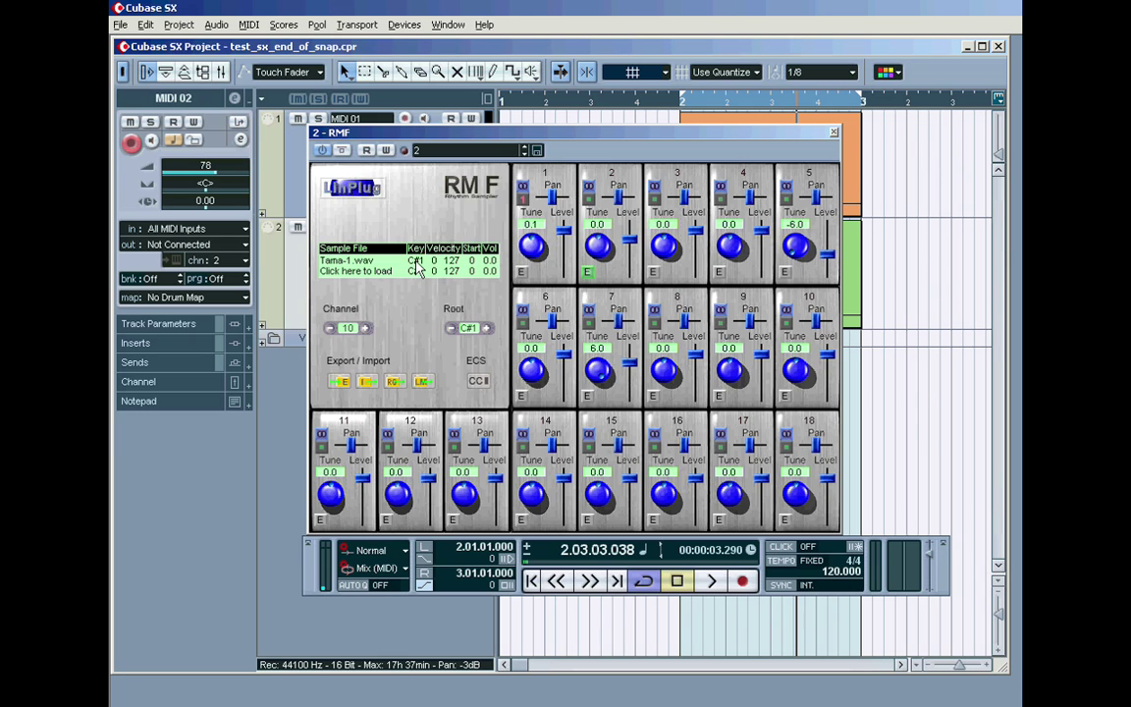
click(653, 272)
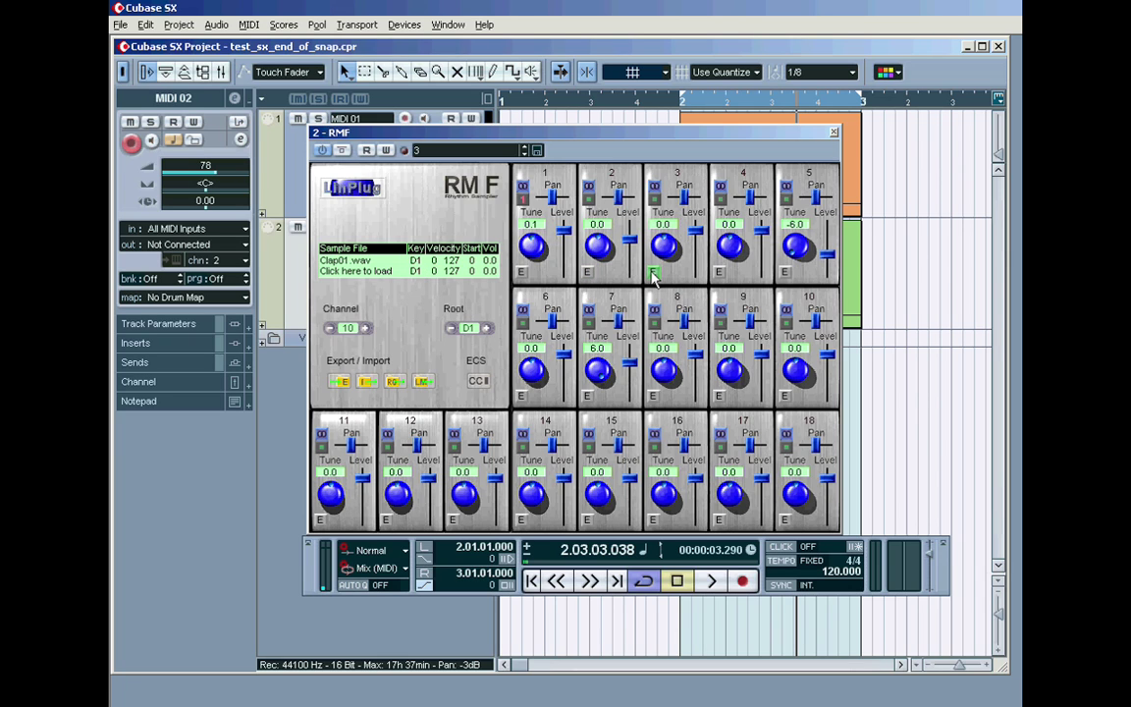
click(720, 273)
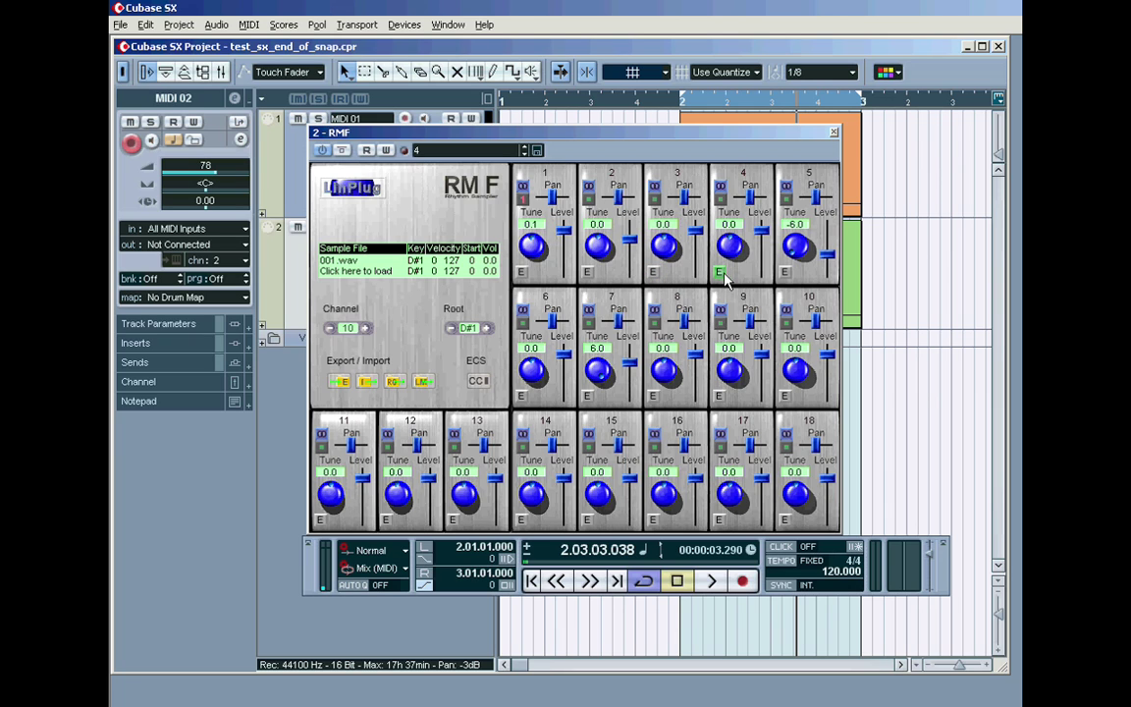
click(785, 273)
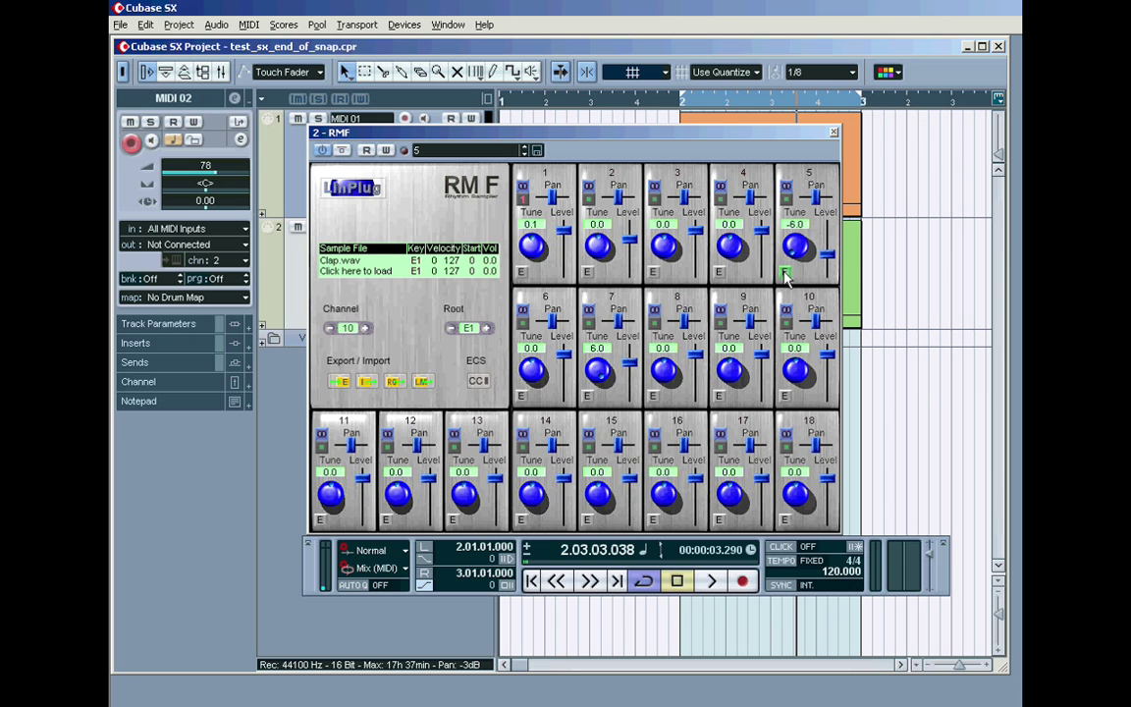
click(522, 396)
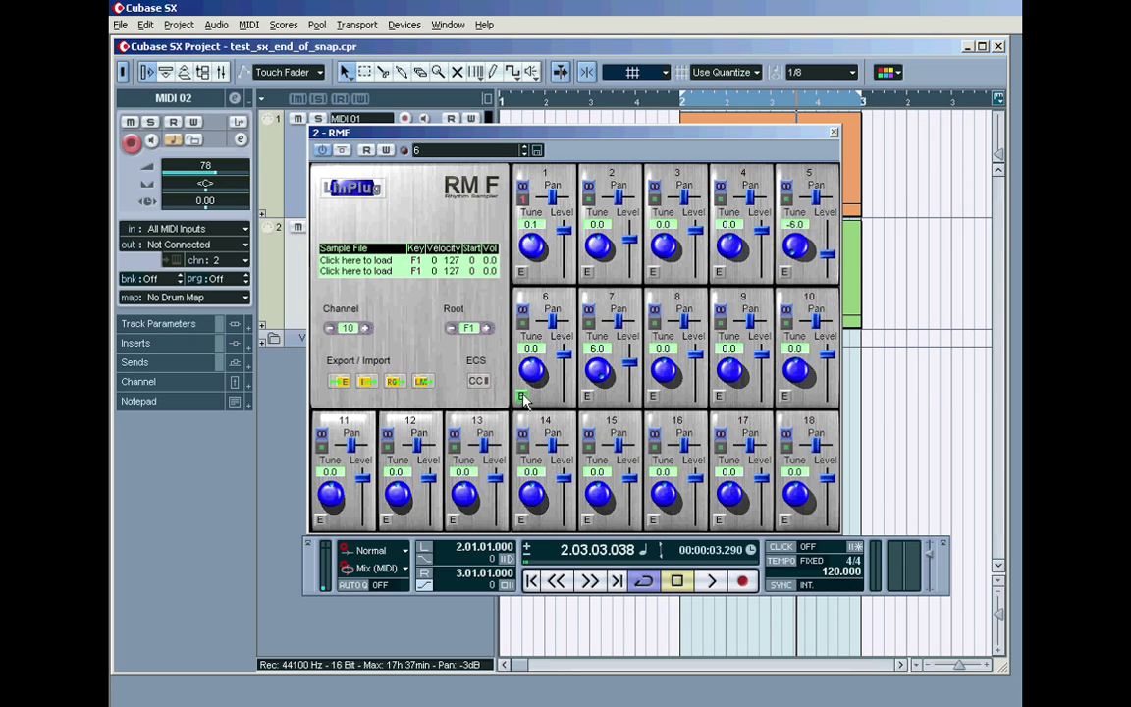
click(587, 396)
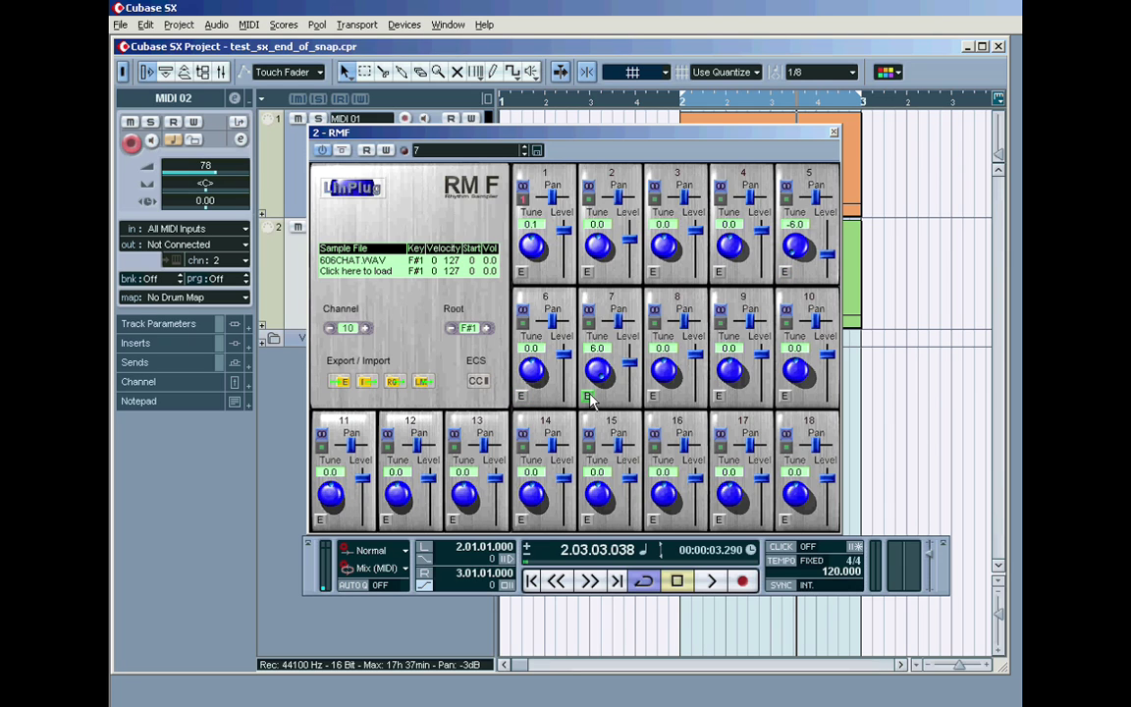
Close the RMF panel, route MIDI 02's output to RMF with program 7, and narrow the track list.
click(835, 132)
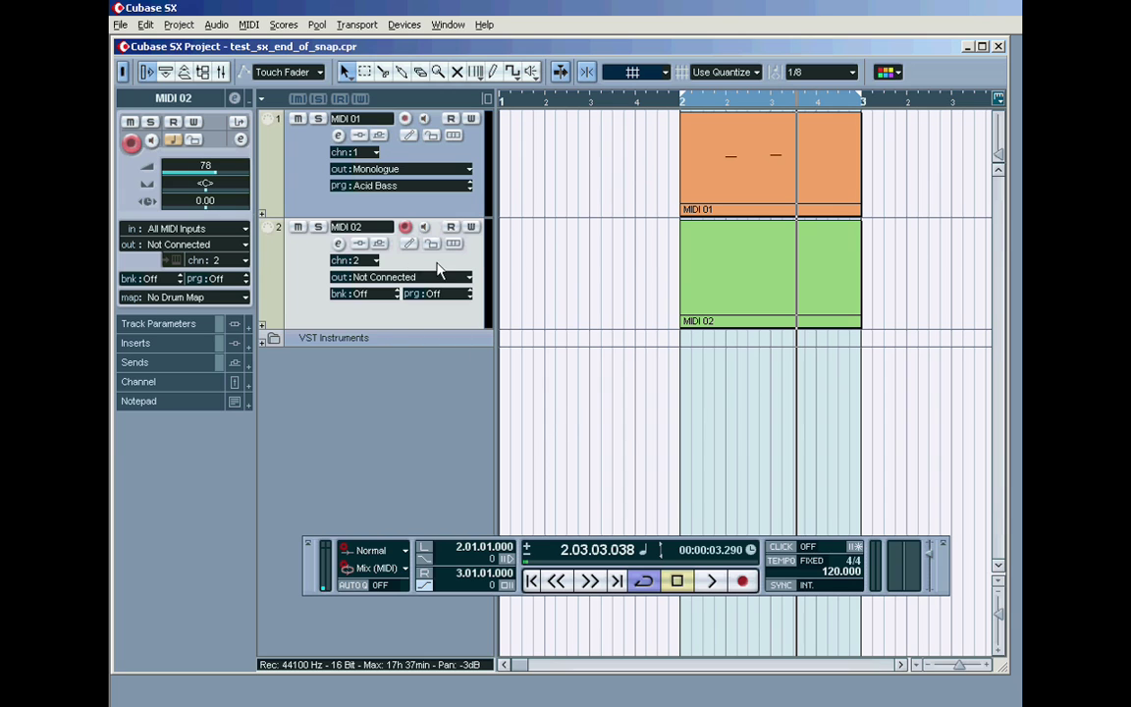
click(294, 193)
click(312, 292)
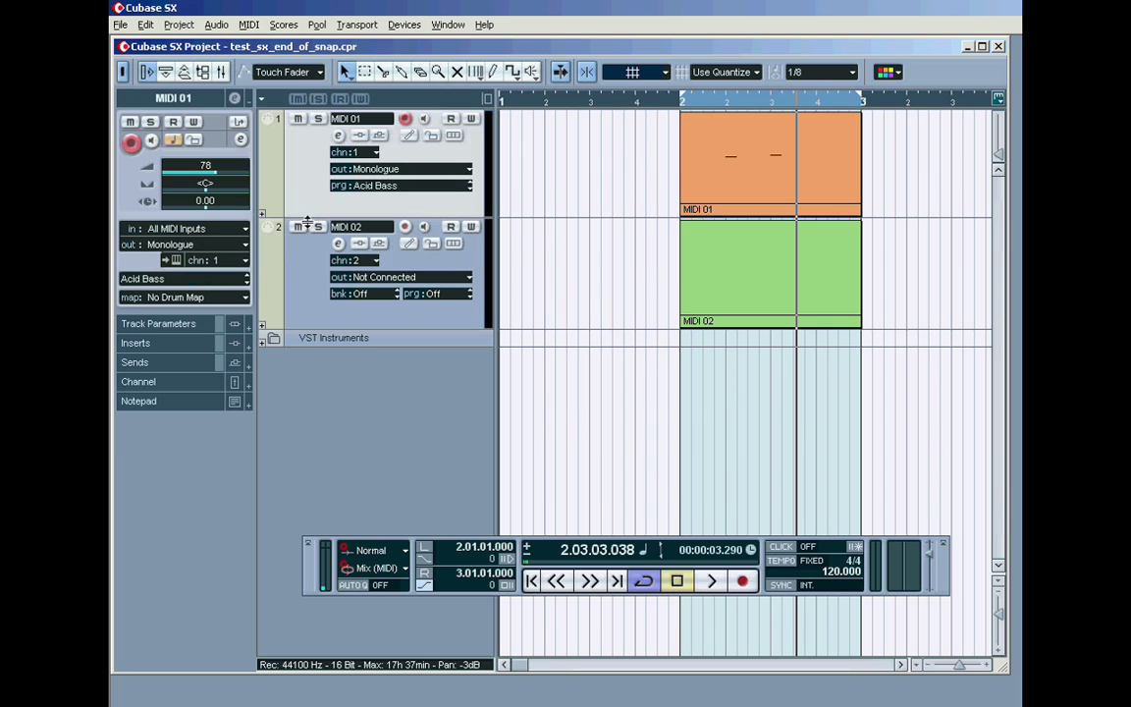
click(724, 278)
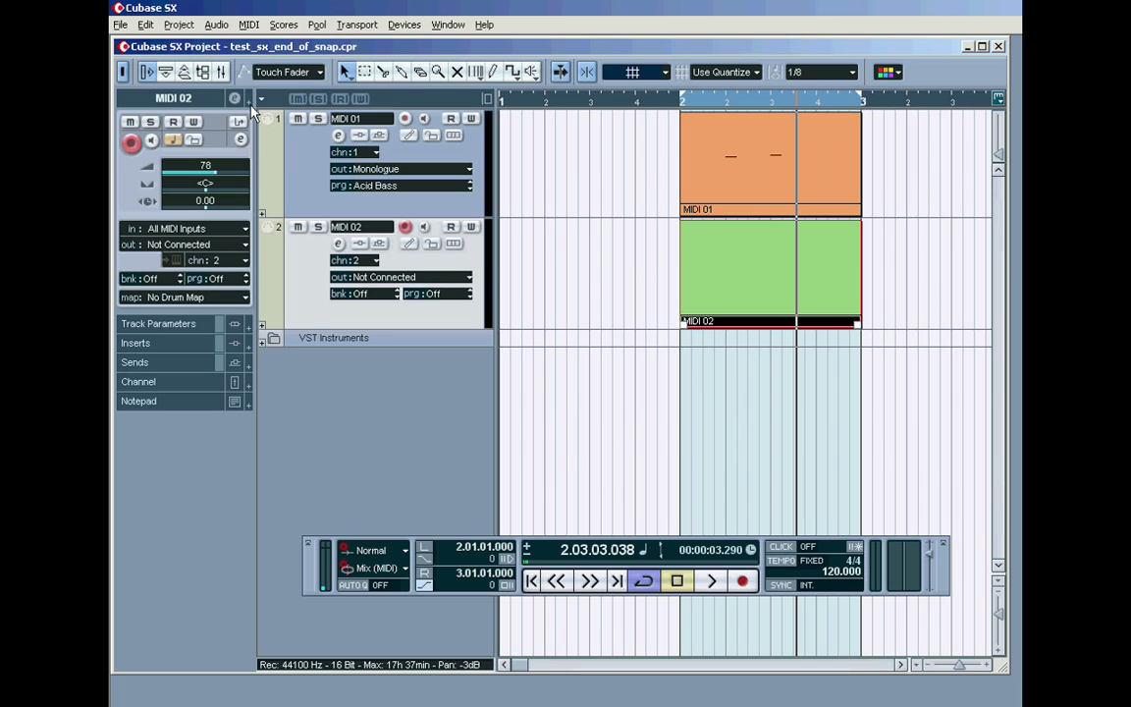
click(159, 98)
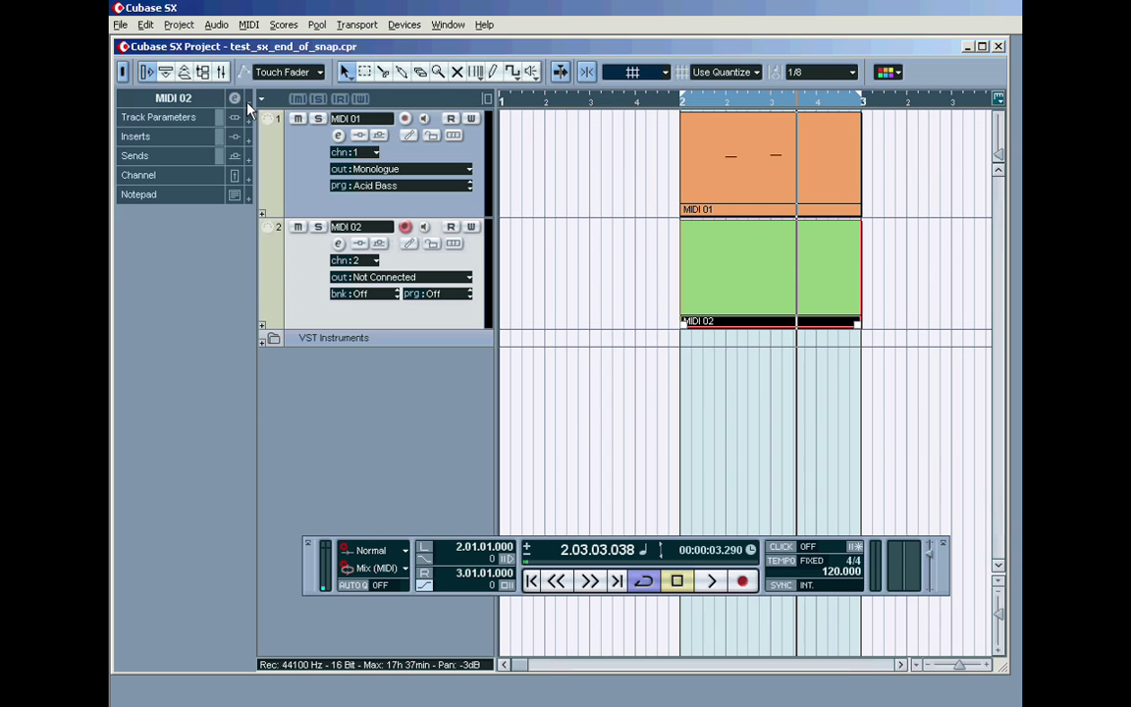
click(165, 98)
click(166, 244)
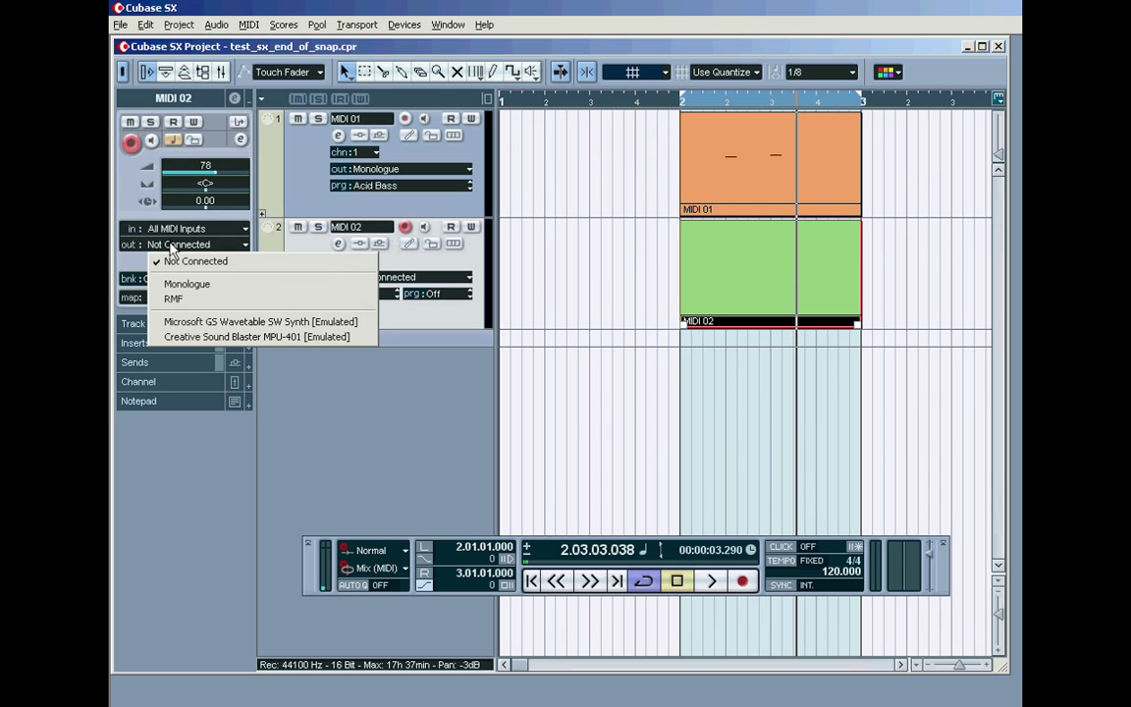
click(177, 299)
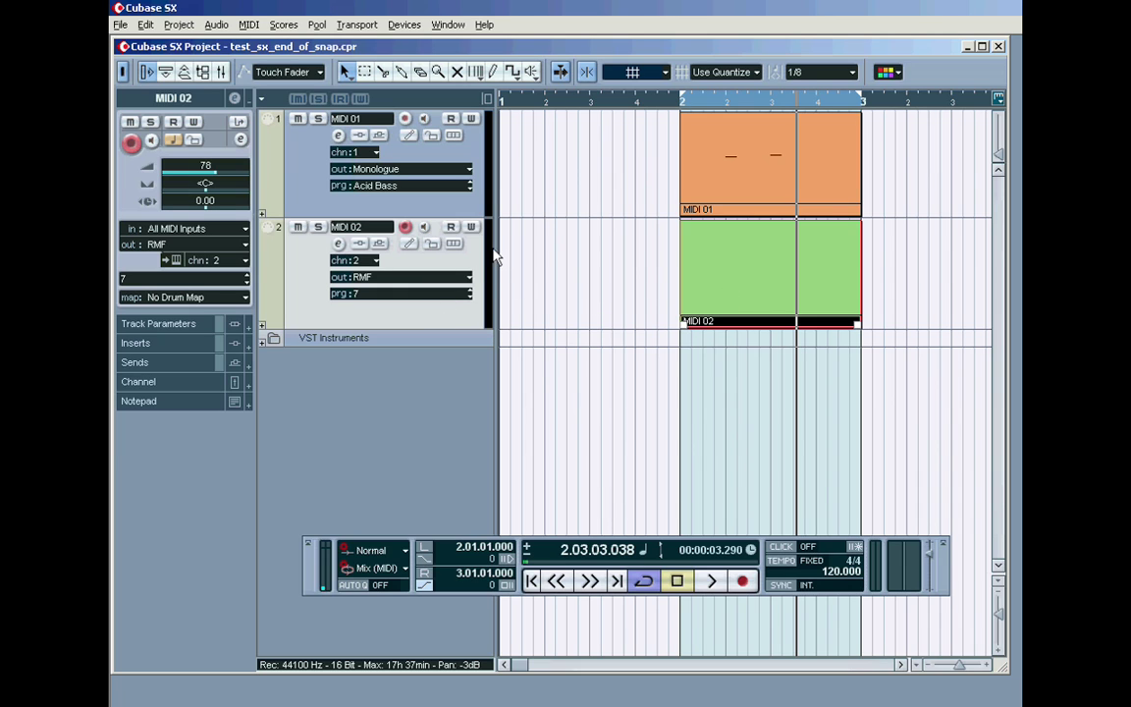
drag(493, 247, 453, 246)
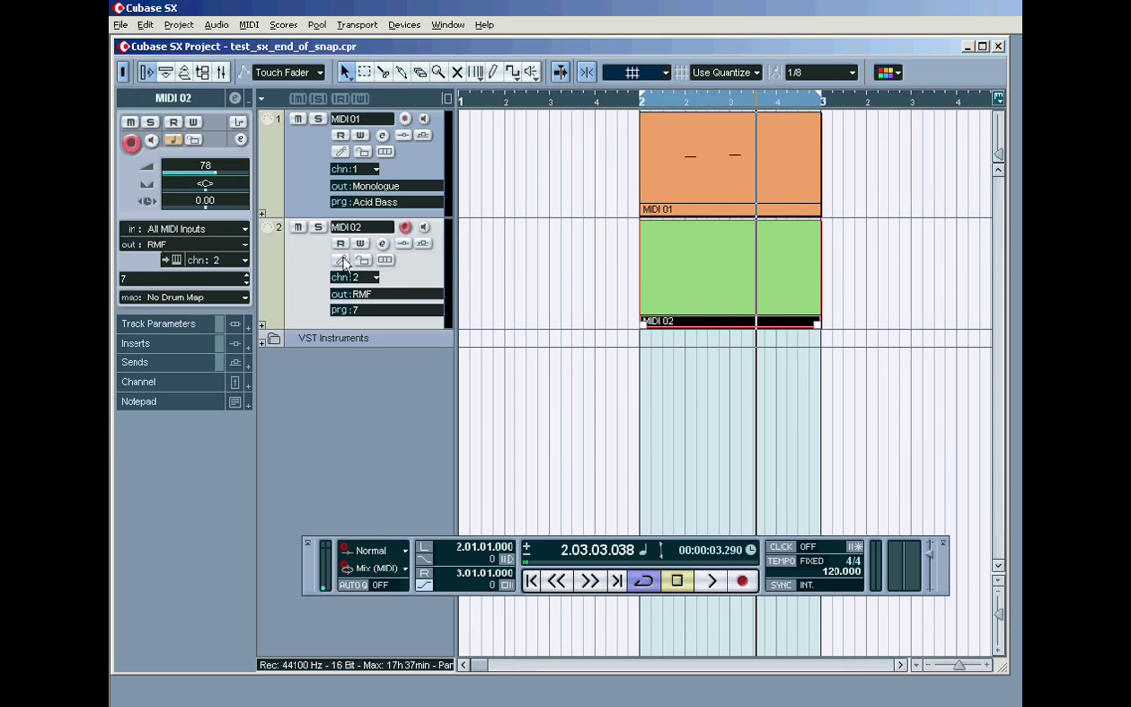
click(342, 261)
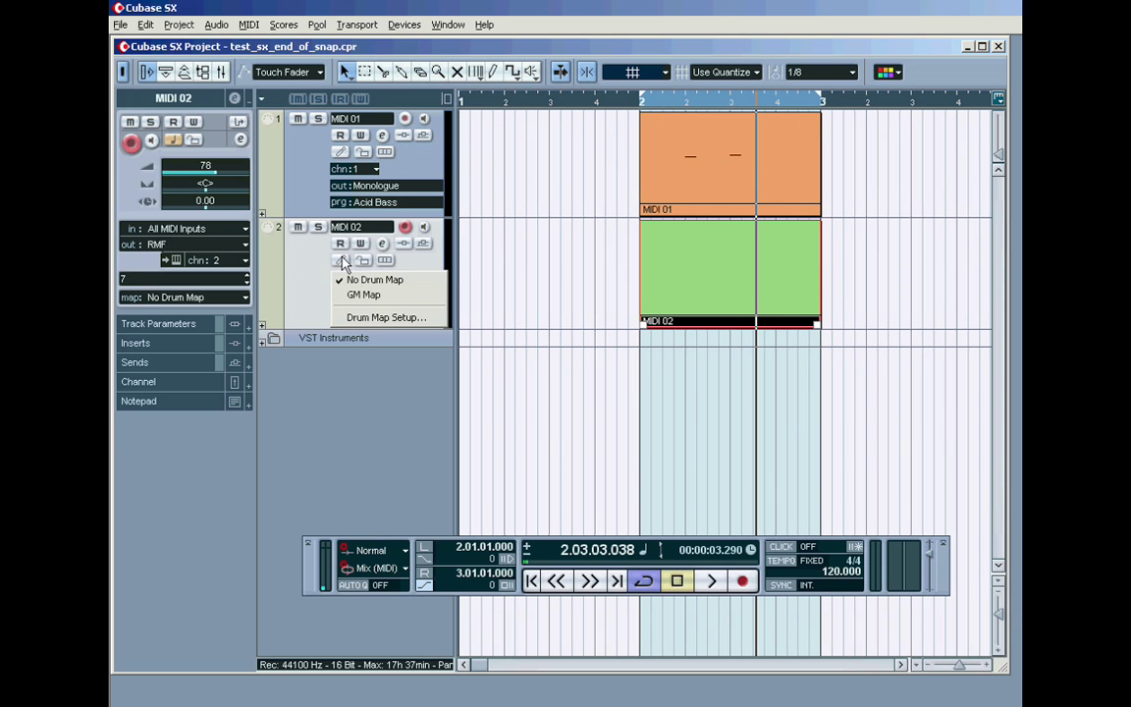
Check Drum Map Setup, then assign GM Map as the MIDI 02 track's drum map.
click(385, 317)
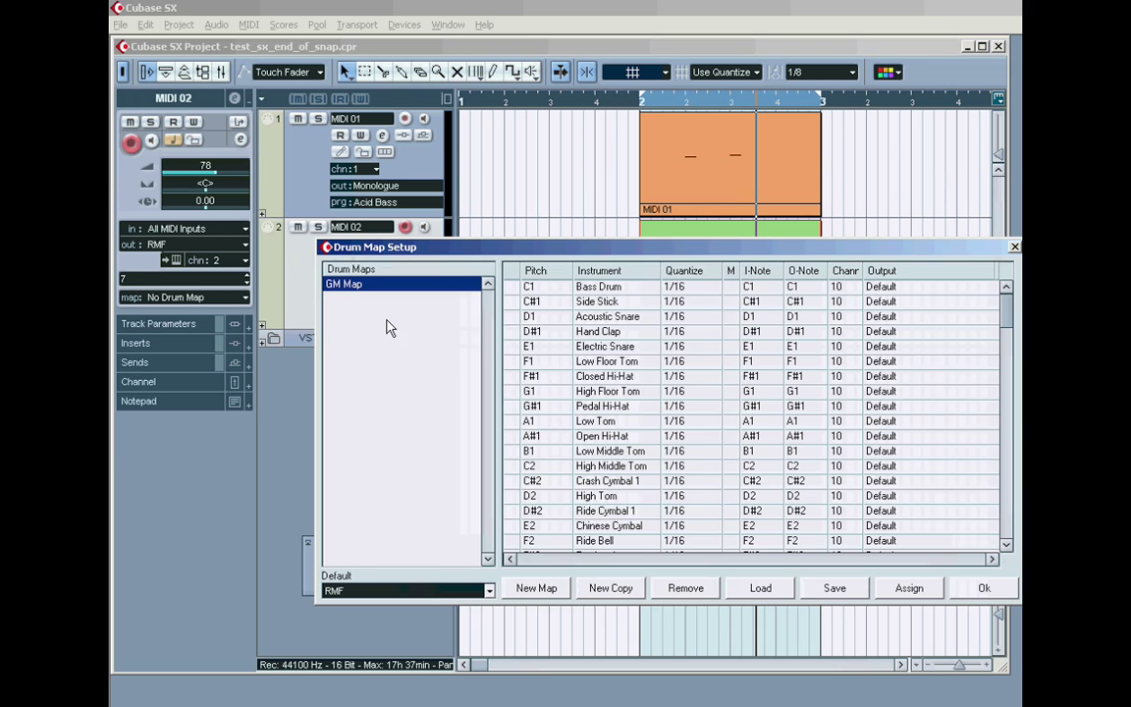
click(1014, 247)
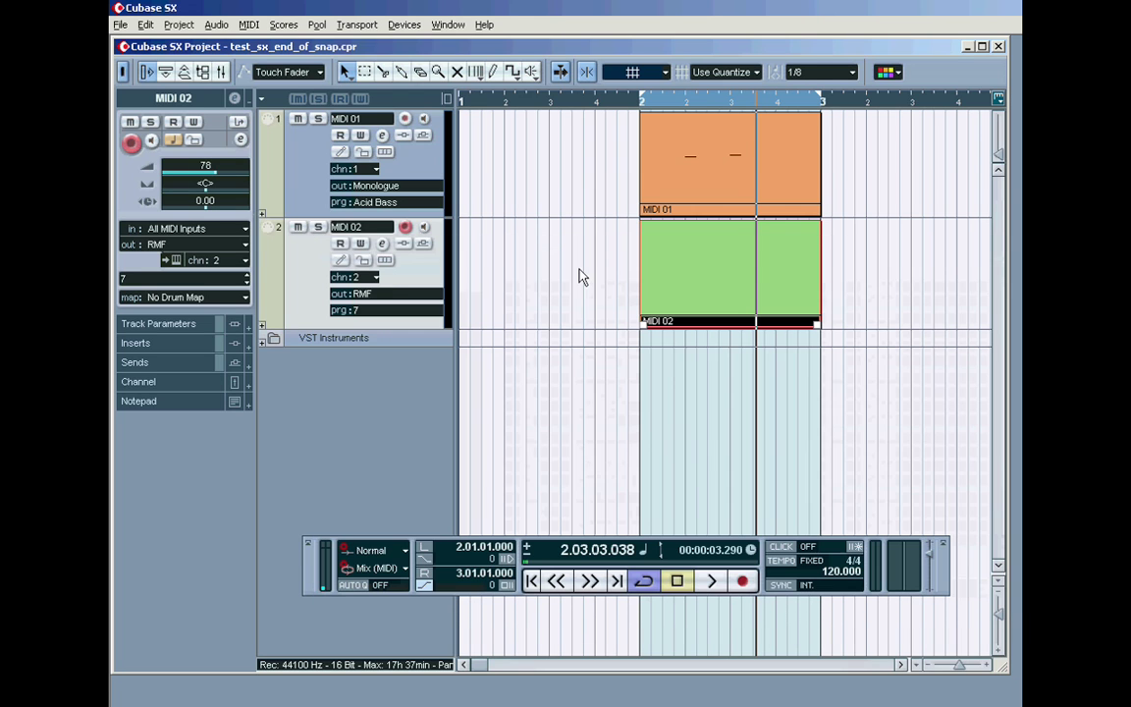
click(339, 260)
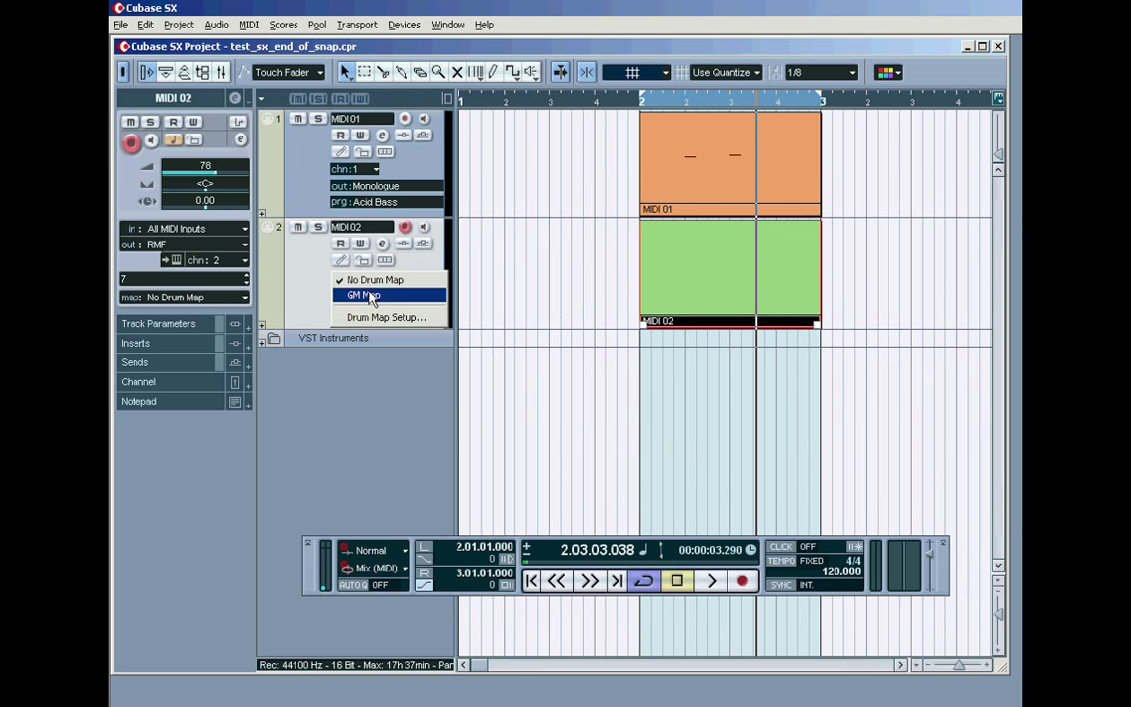
click(365, 295)
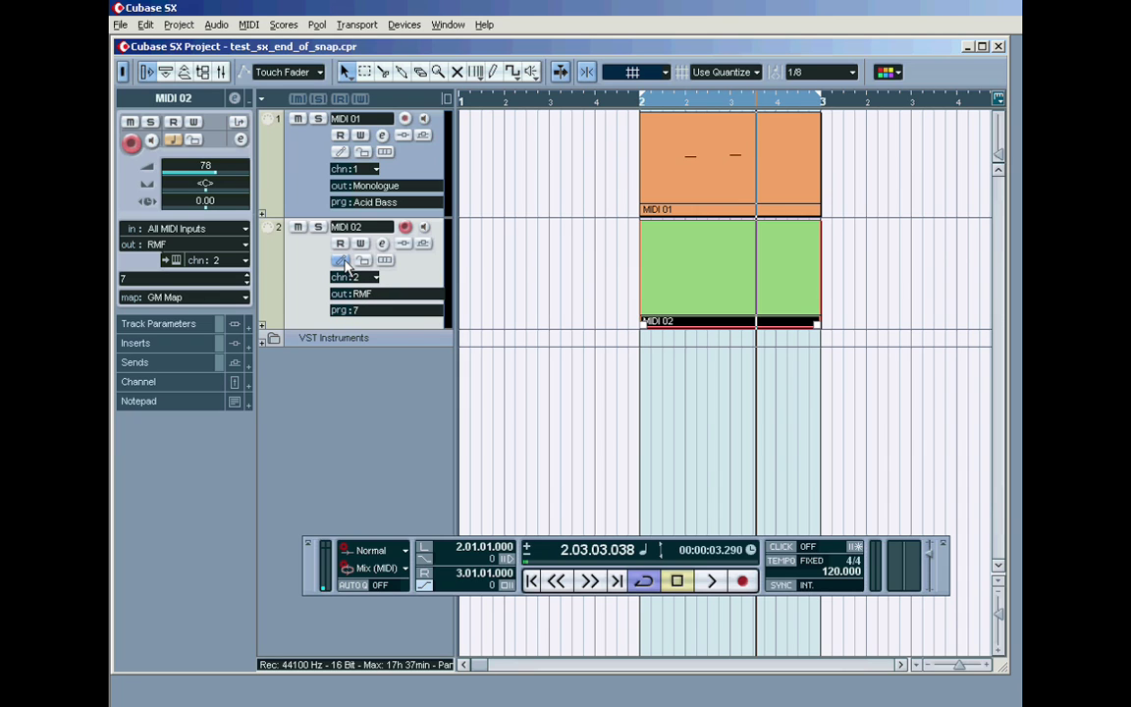
Open the MIDI 02 part in the Drum Editor, uncover the velocity lane, and hide part borders.
double_click(711, 265)
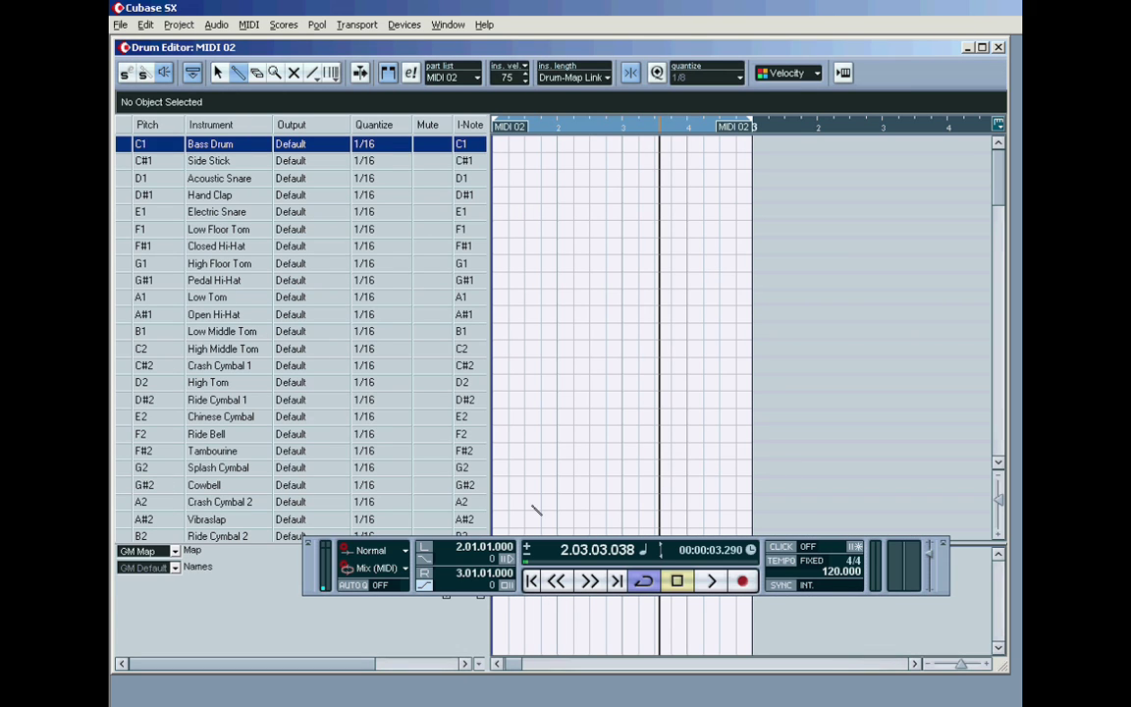
drag(417, 556, 417, 697)
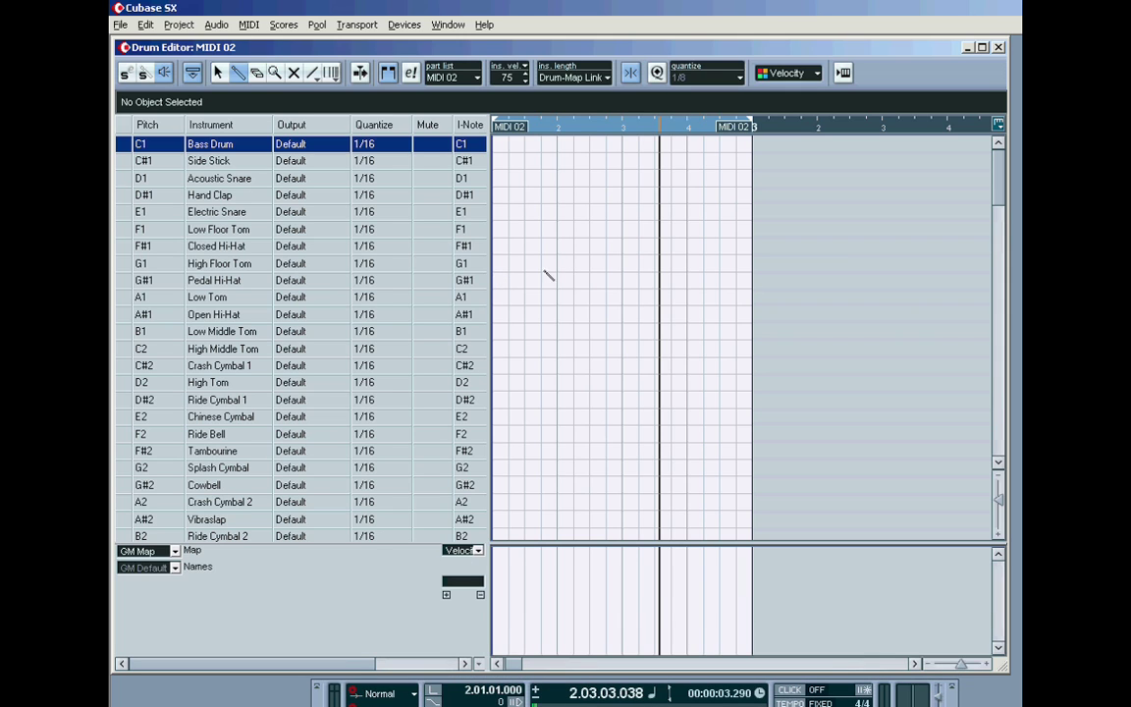
click(497, 664)
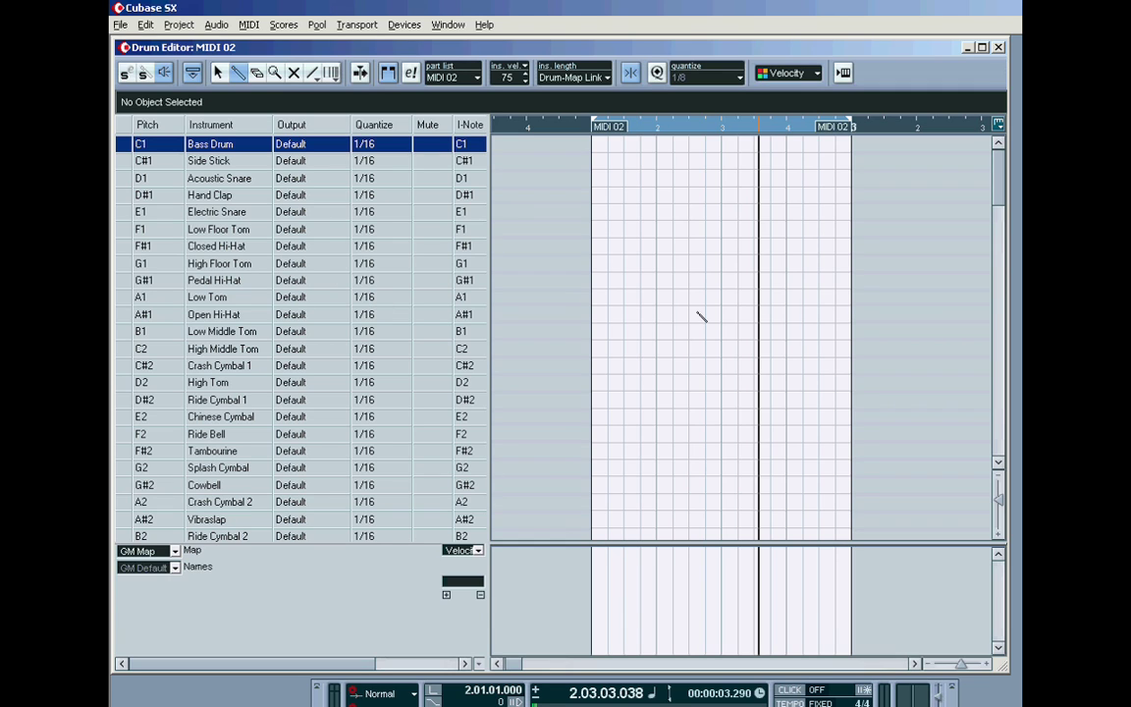
click(388, 74)
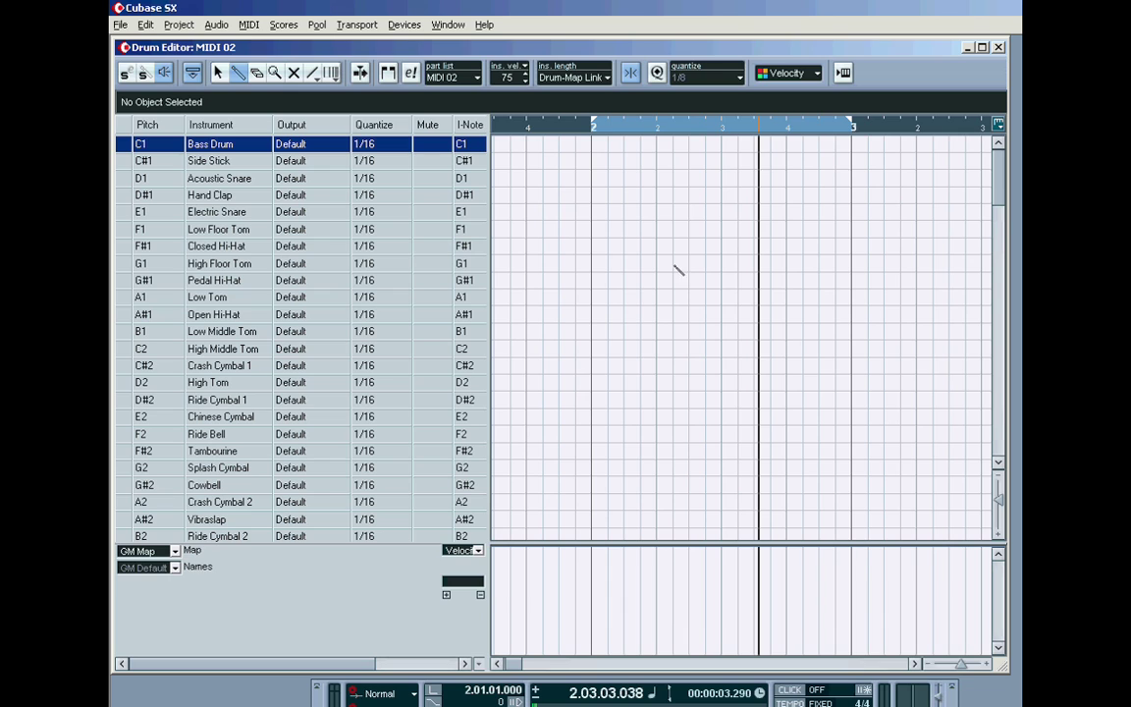
Turn part borders back on and reopen the MIDI 02 part in the Drum Editor.
click(386, 74)
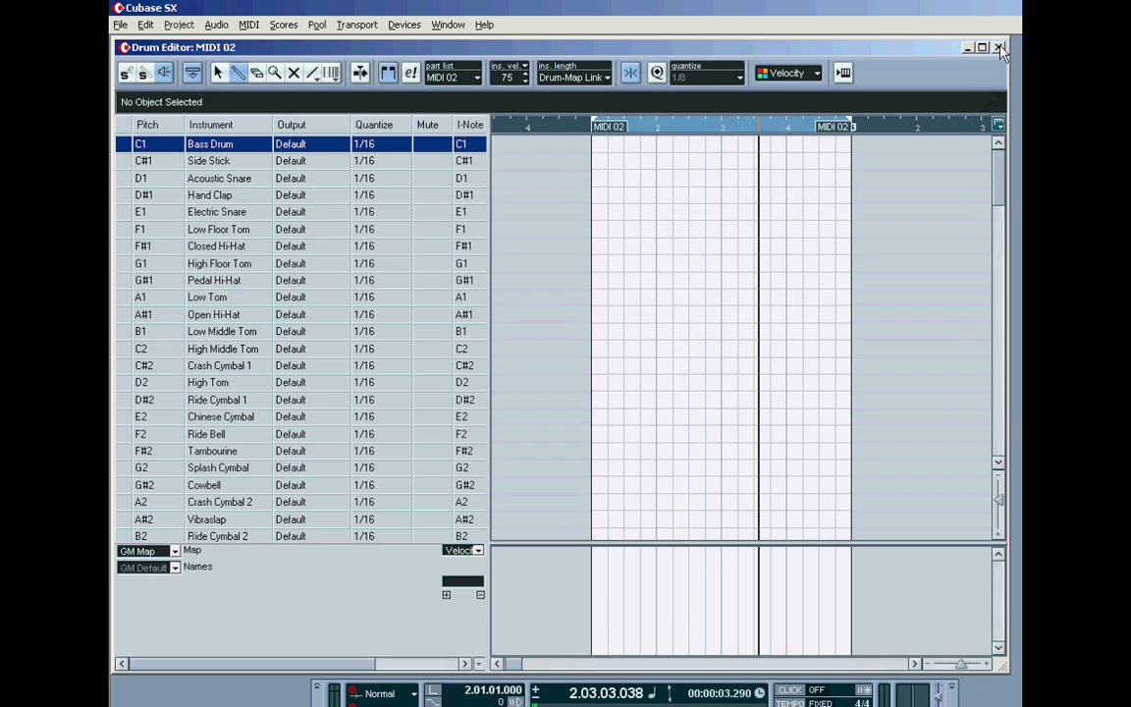
key(Return)
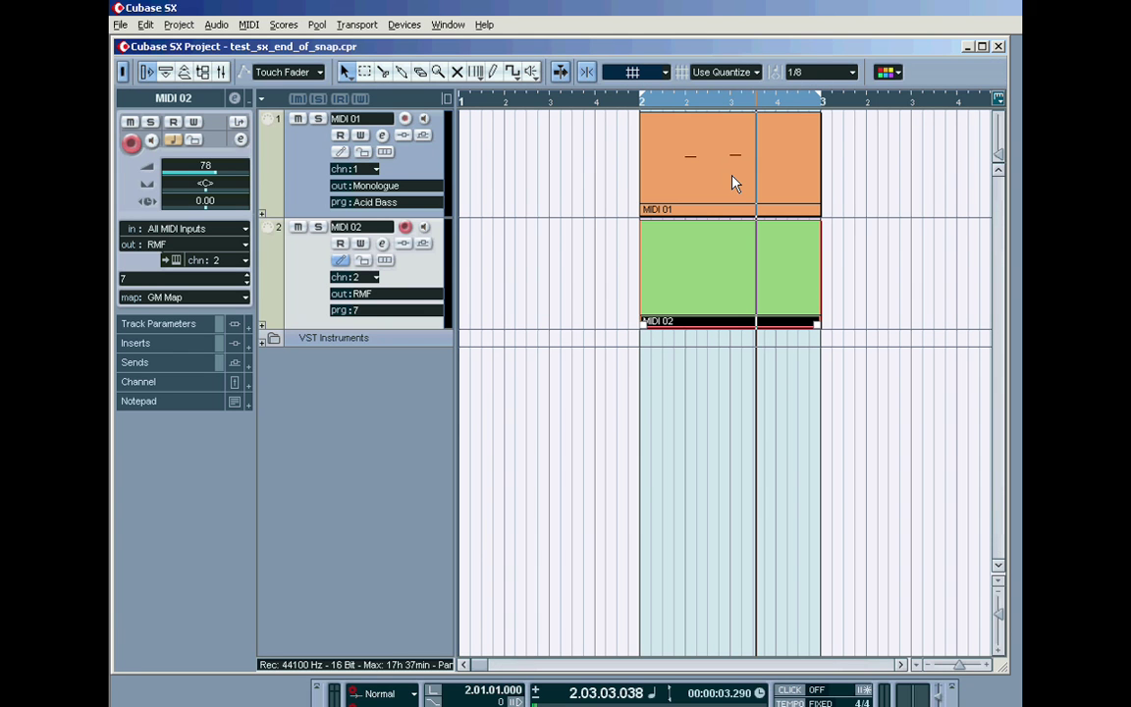
double_click(709, 290)
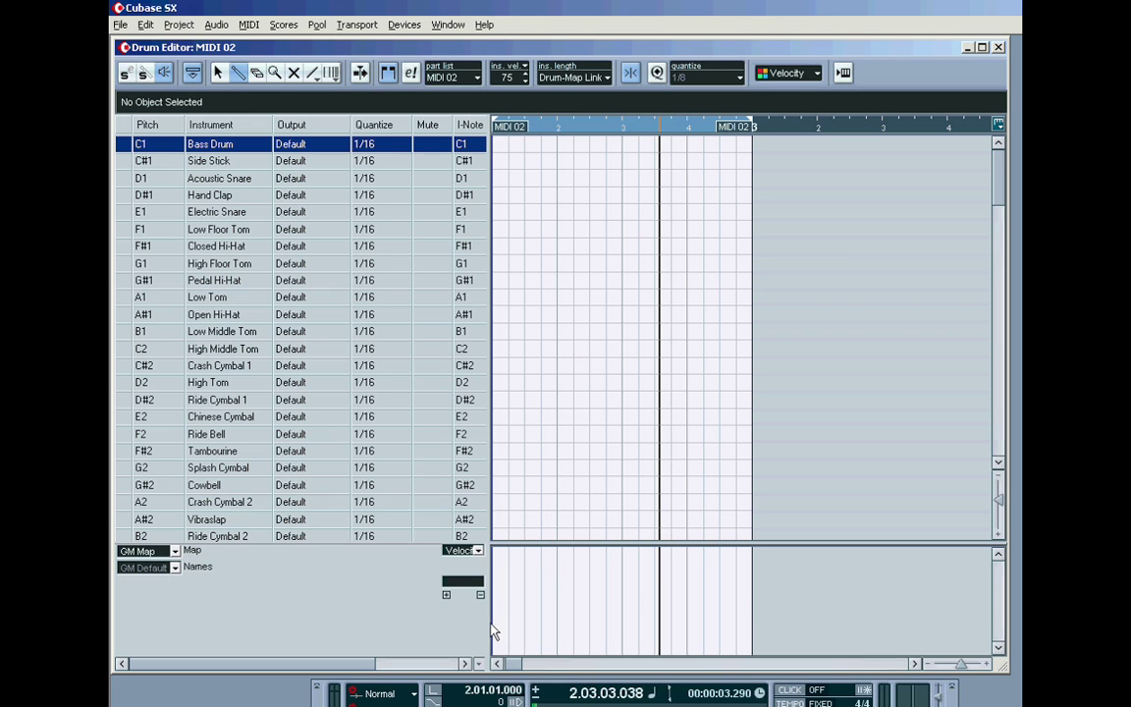
Move the project cursor to 2.02.04.119 and readjust the grid's horizontal zoom.
click(622, 127)
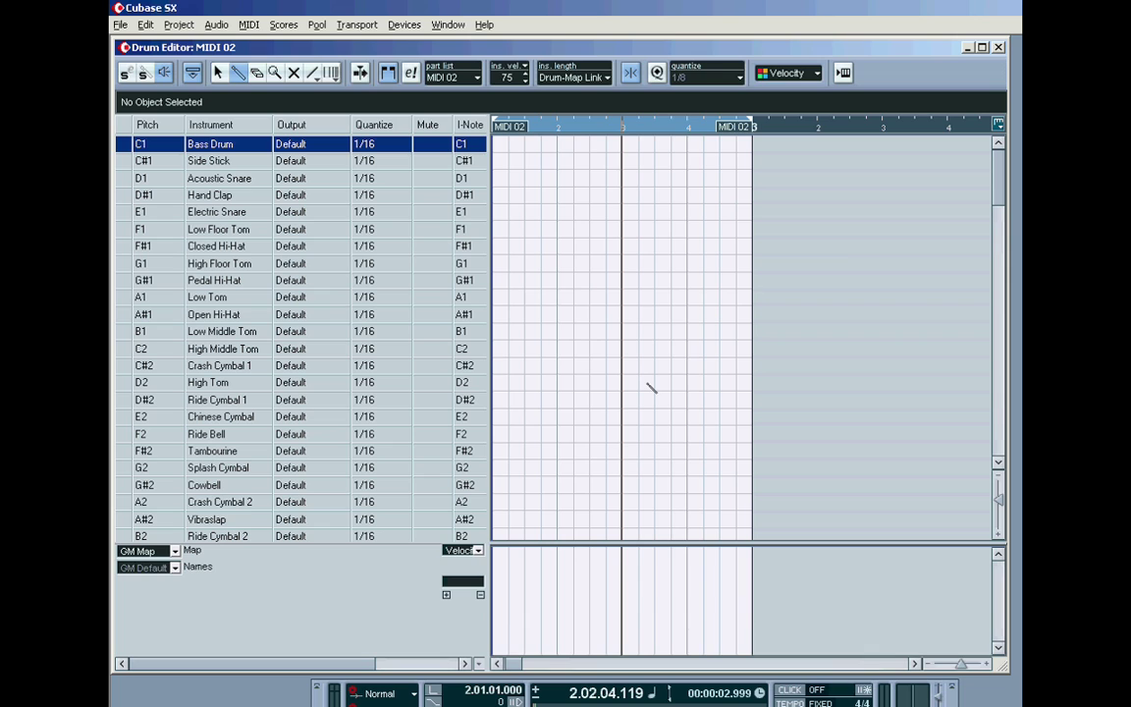
click(976, 667)
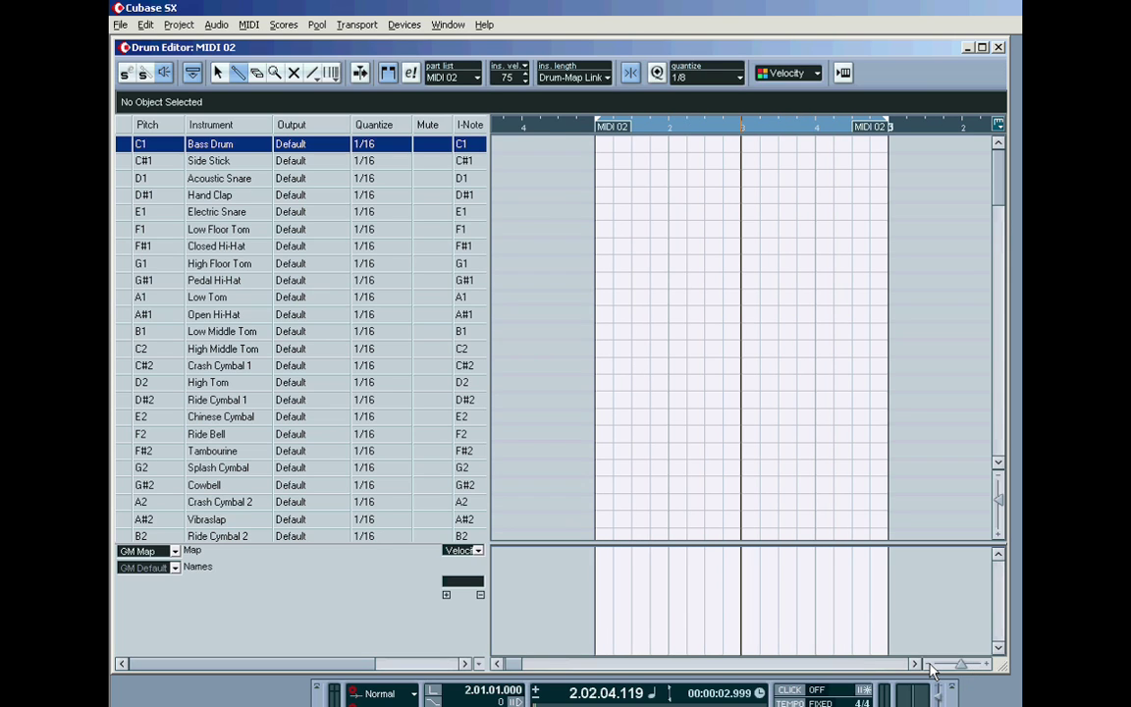
click(933, 668)
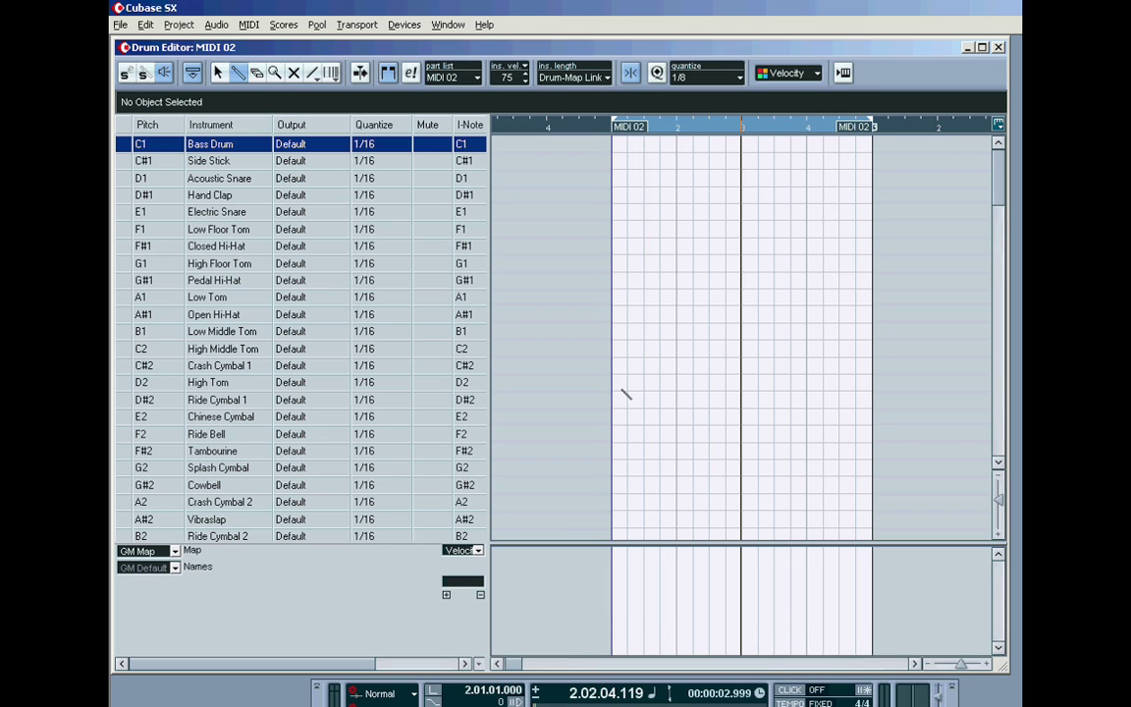
Add Independent Track Loop Settings to the Drum Editor toolbar, leaving Mouse Position hidden.
right_click(868, 86)
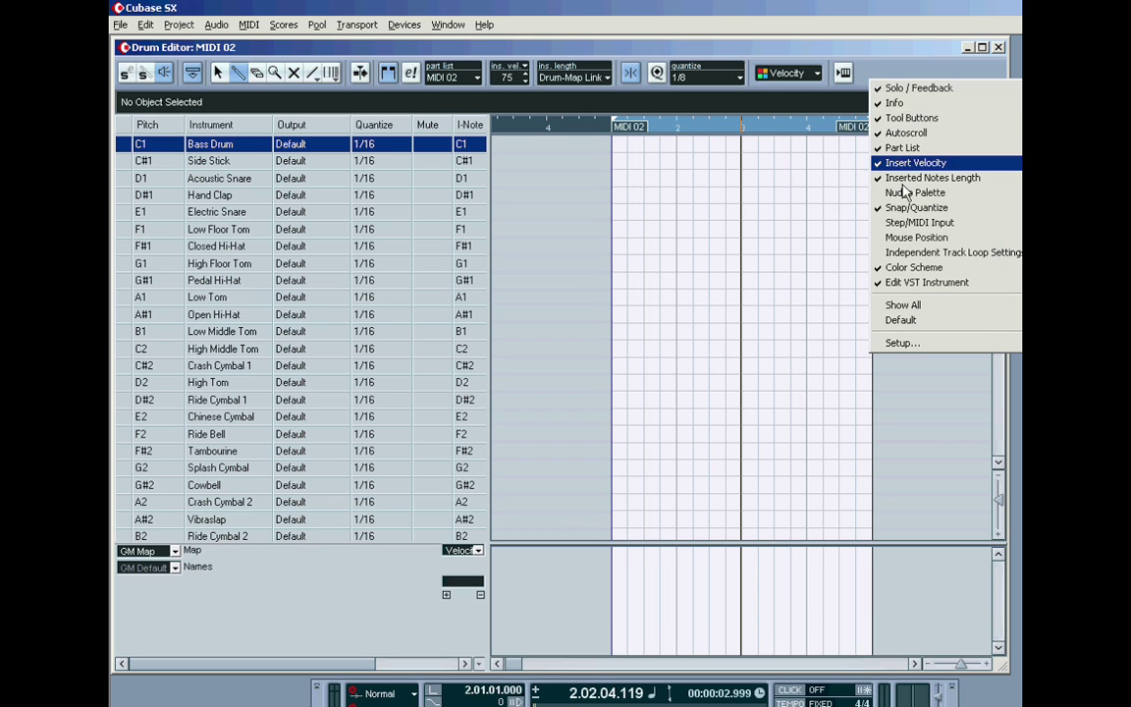
click(844, 208)
right_click(915, 87)
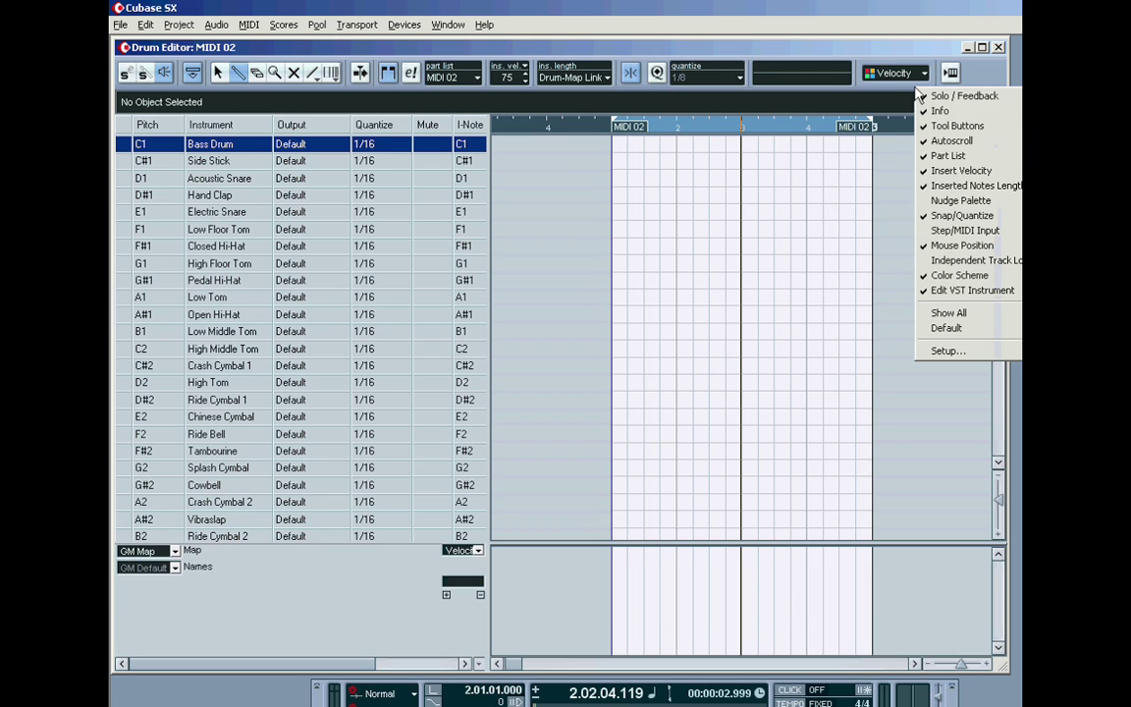
click(954, 261)
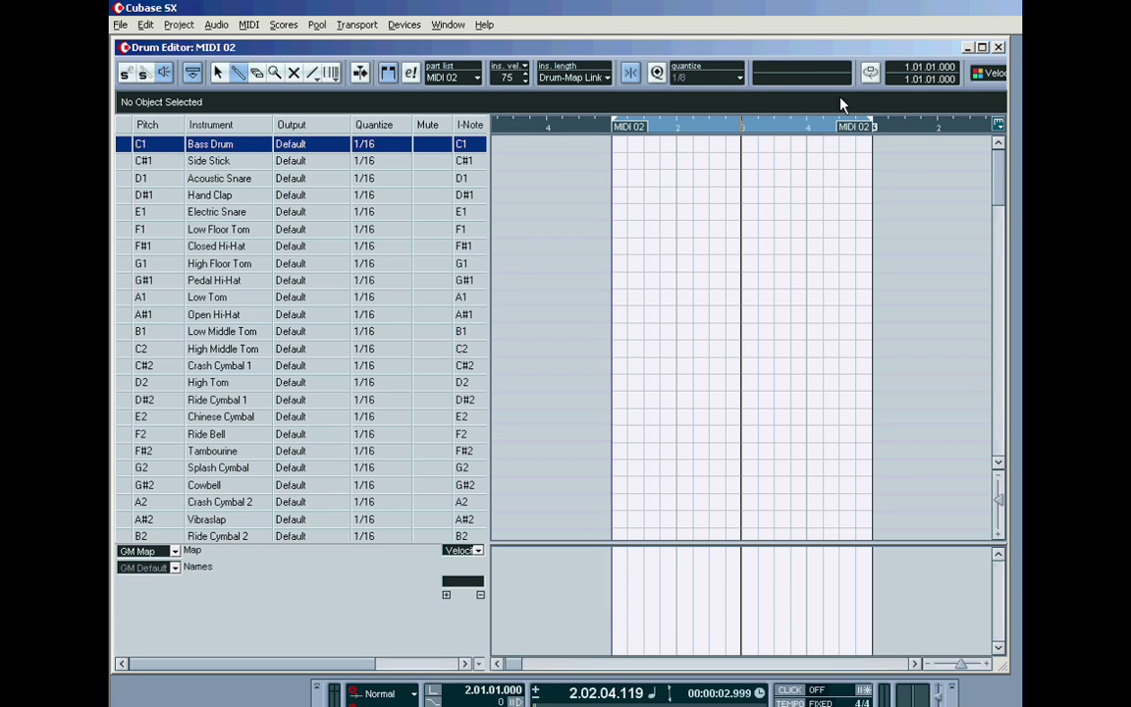
right_click(749, 94)
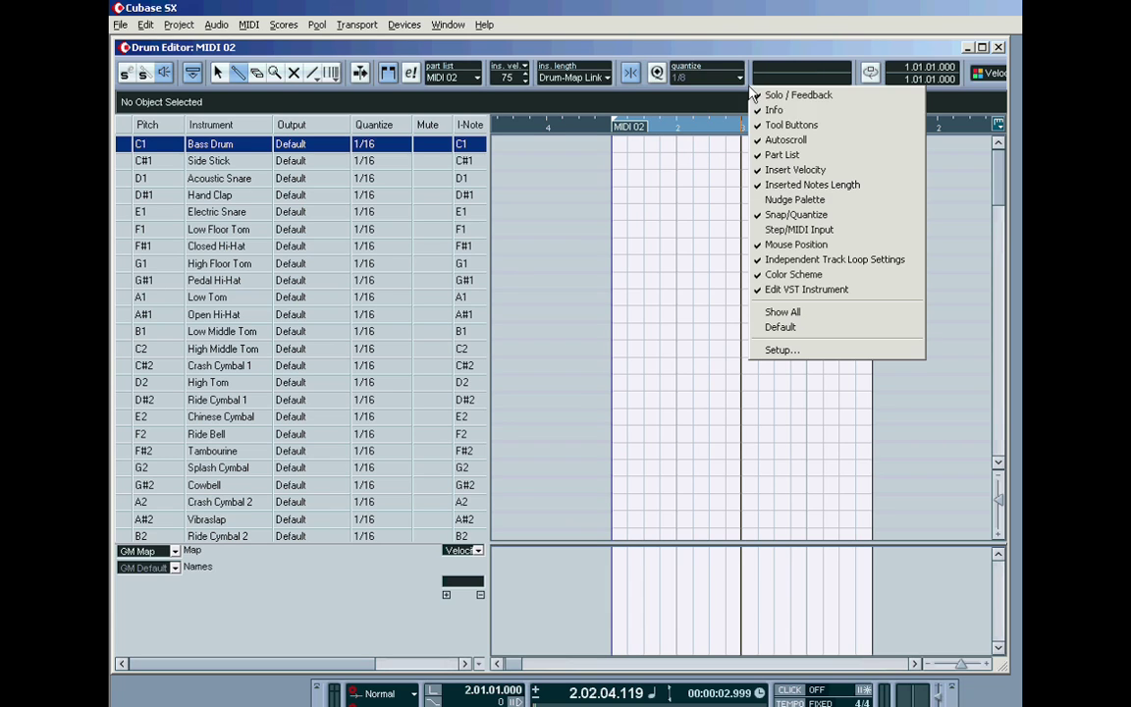
click(797, 244)
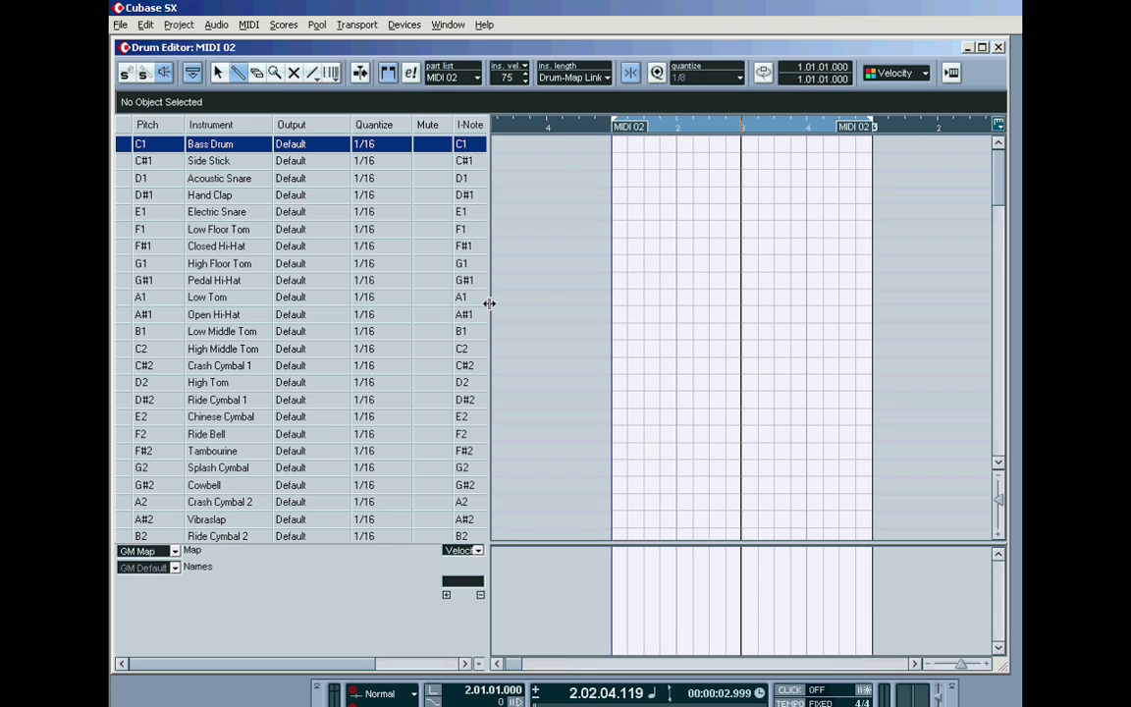
Hide the Quantize, Mute and I-Note columns, start the cycle at 1.03.01.000, and close the Drum Editor.
drag(350, 302, 351, 301)
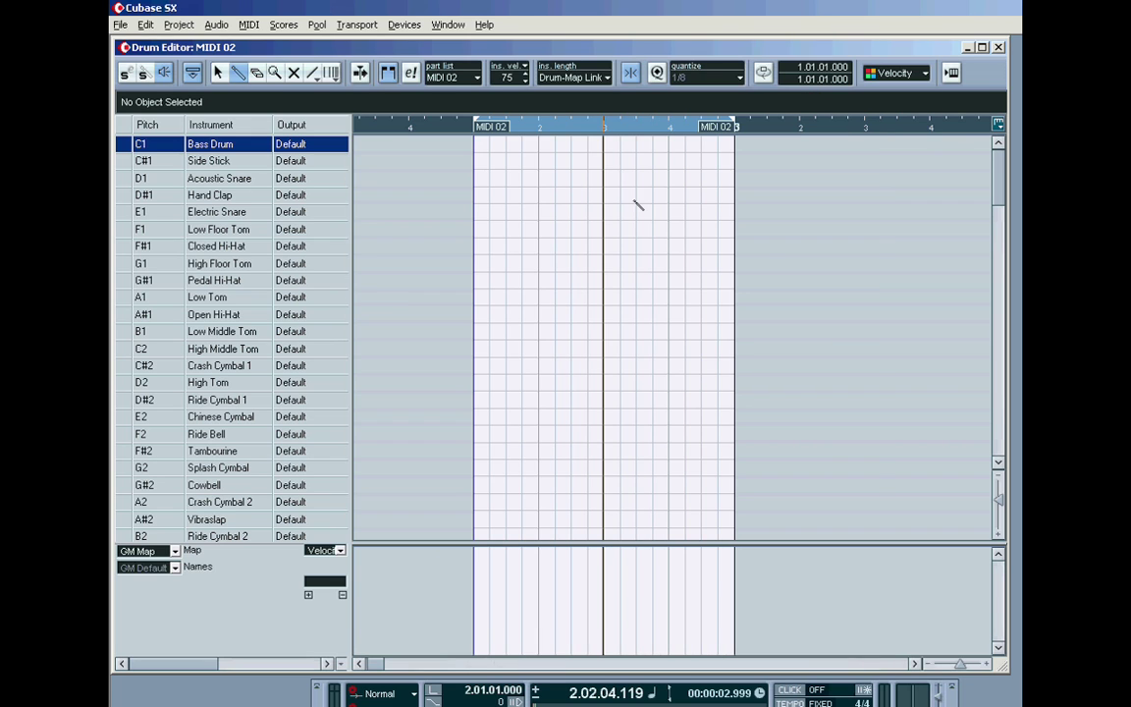
click(764, 79)
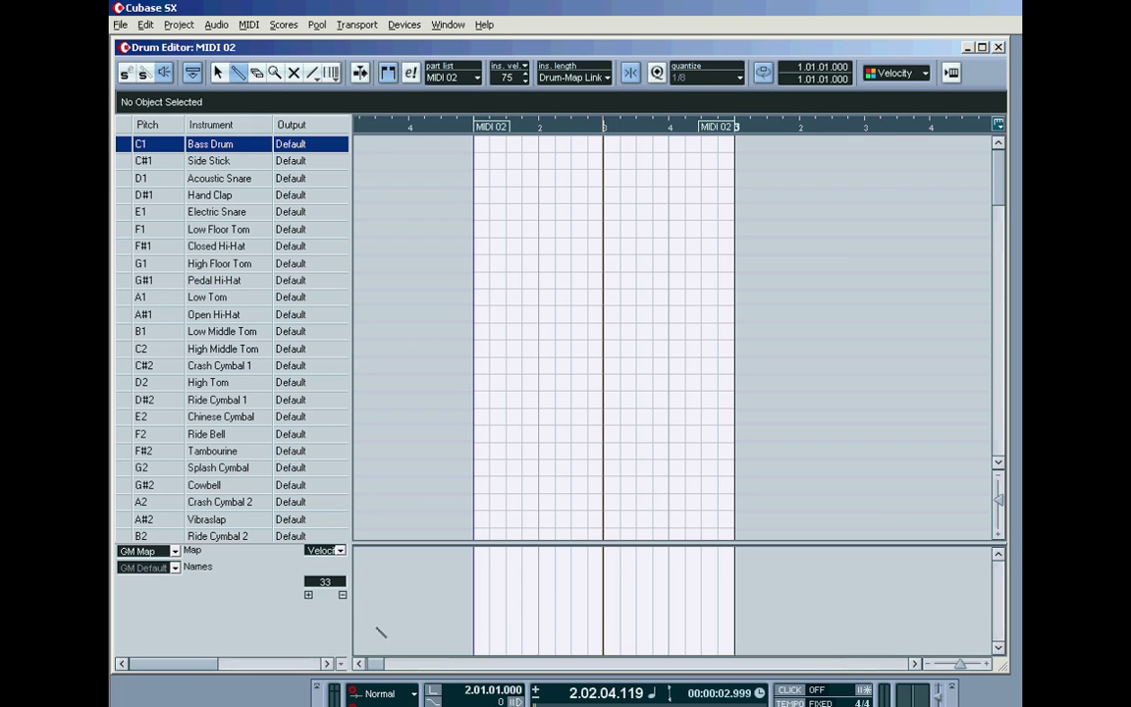
click(360, 665)
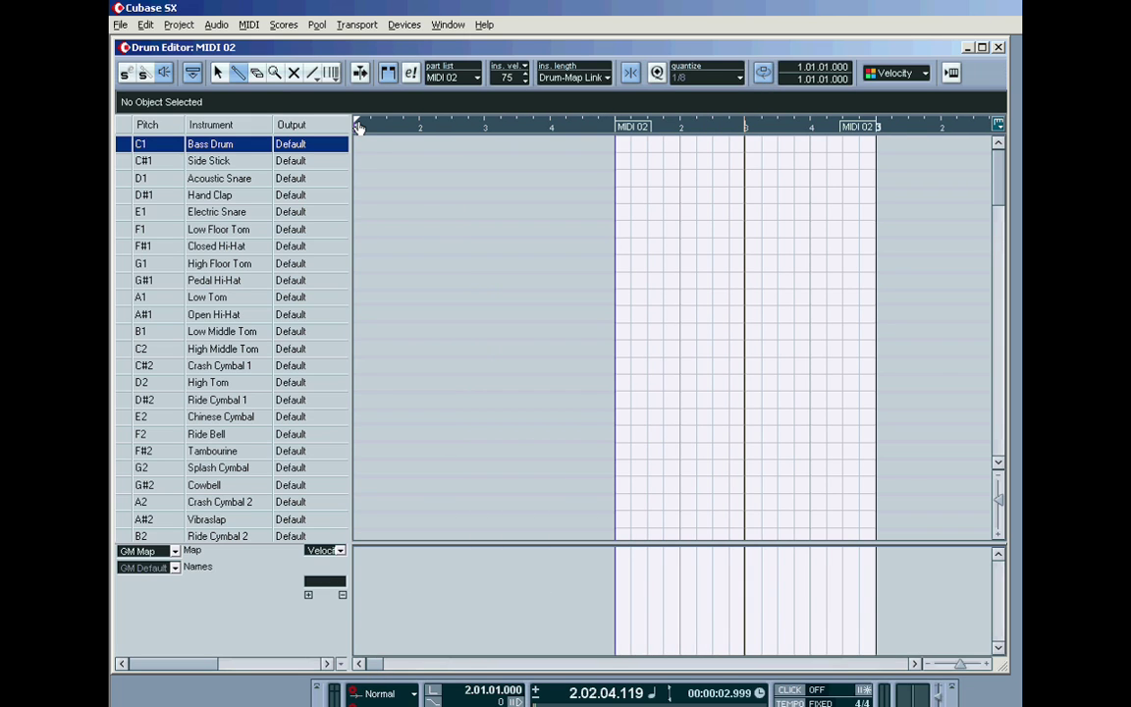
drag(357, 126, 897, 149)
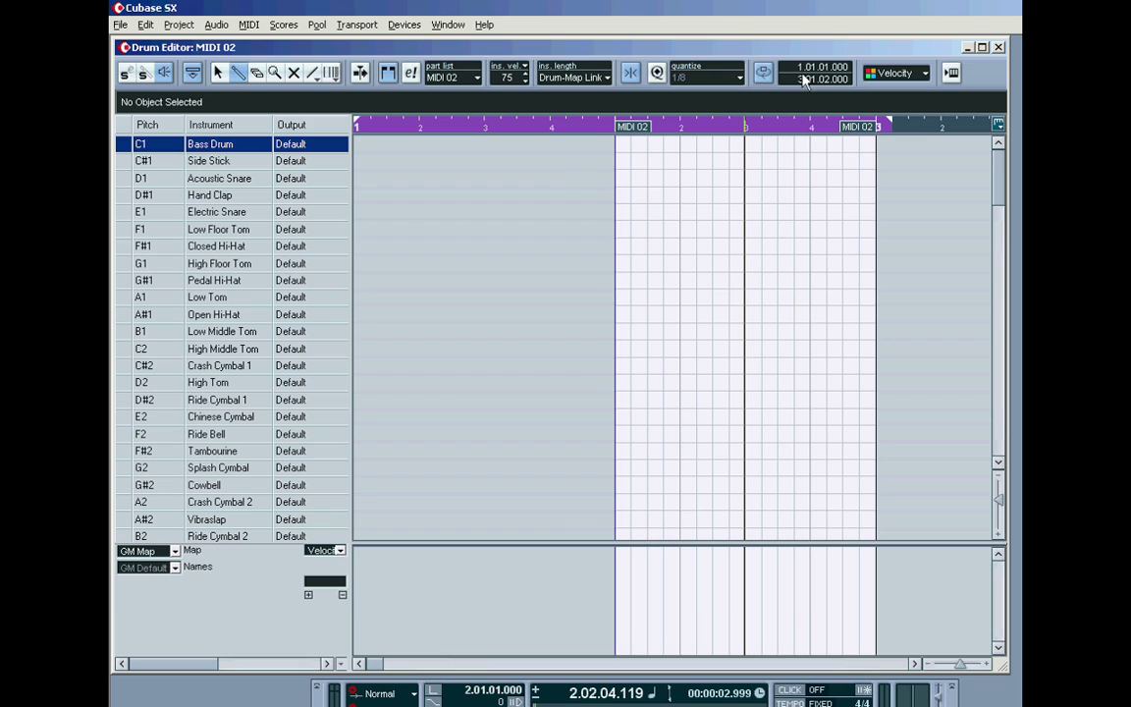
ctrl+click(483, 127)
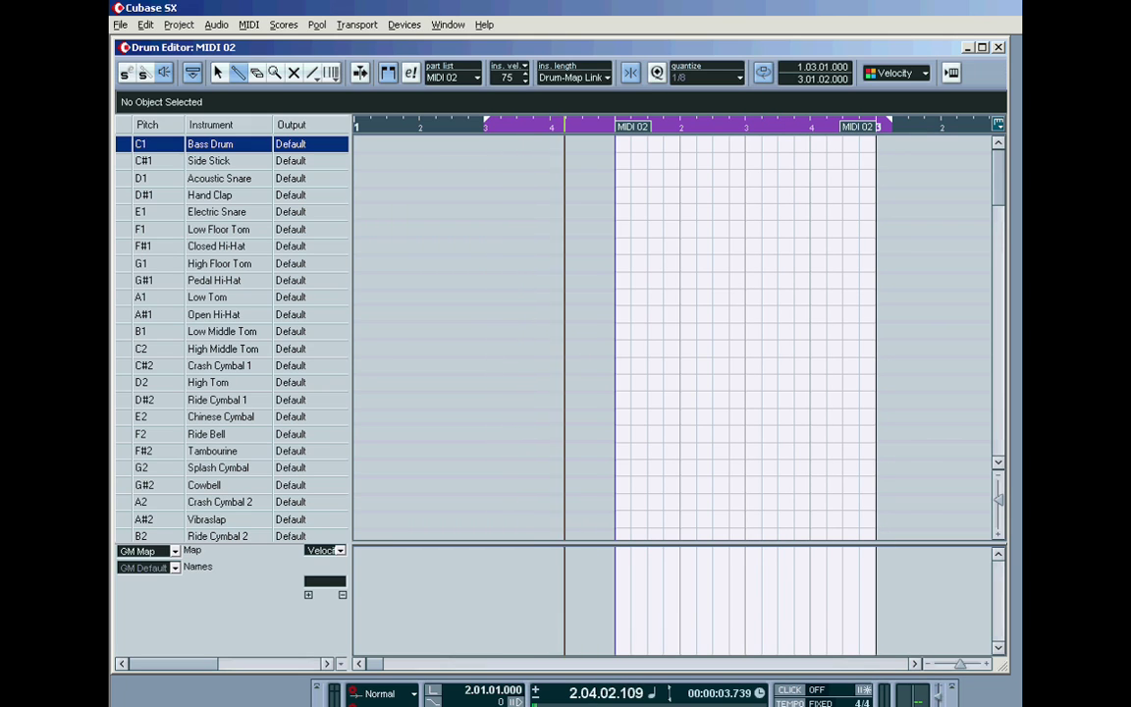
click(998, 48)
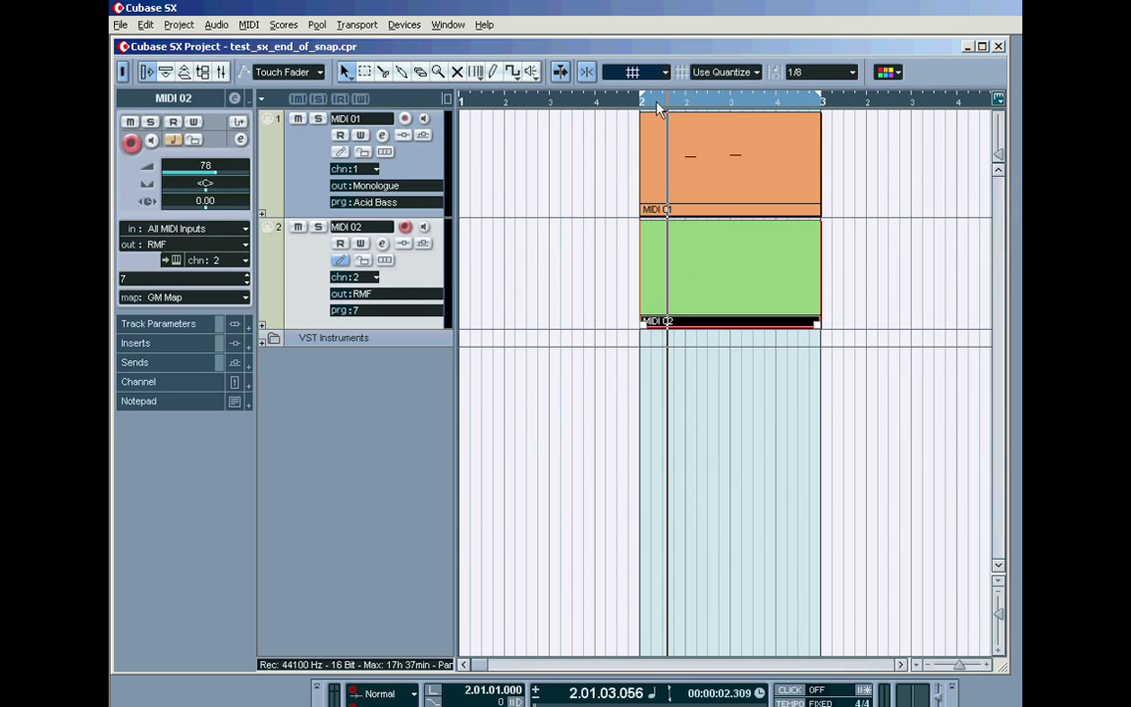
Reopen the MIDI 02 Drum Editor and switch off its independent track loop.
double_click(714, 296)
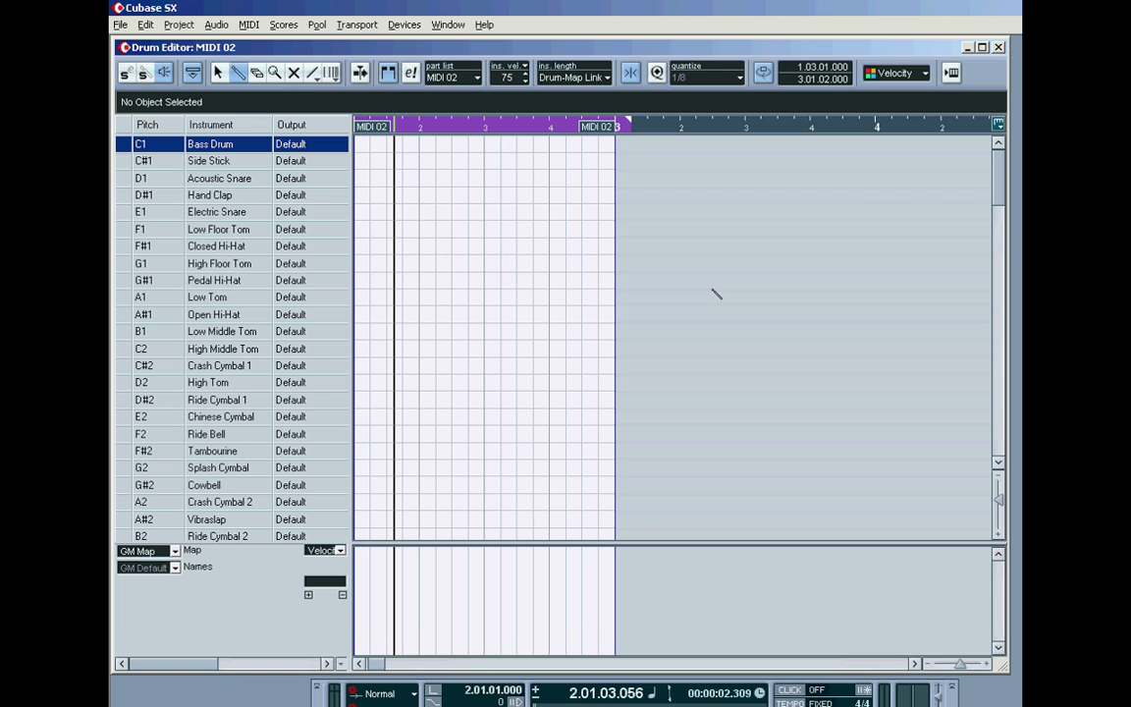
click(359, 664)
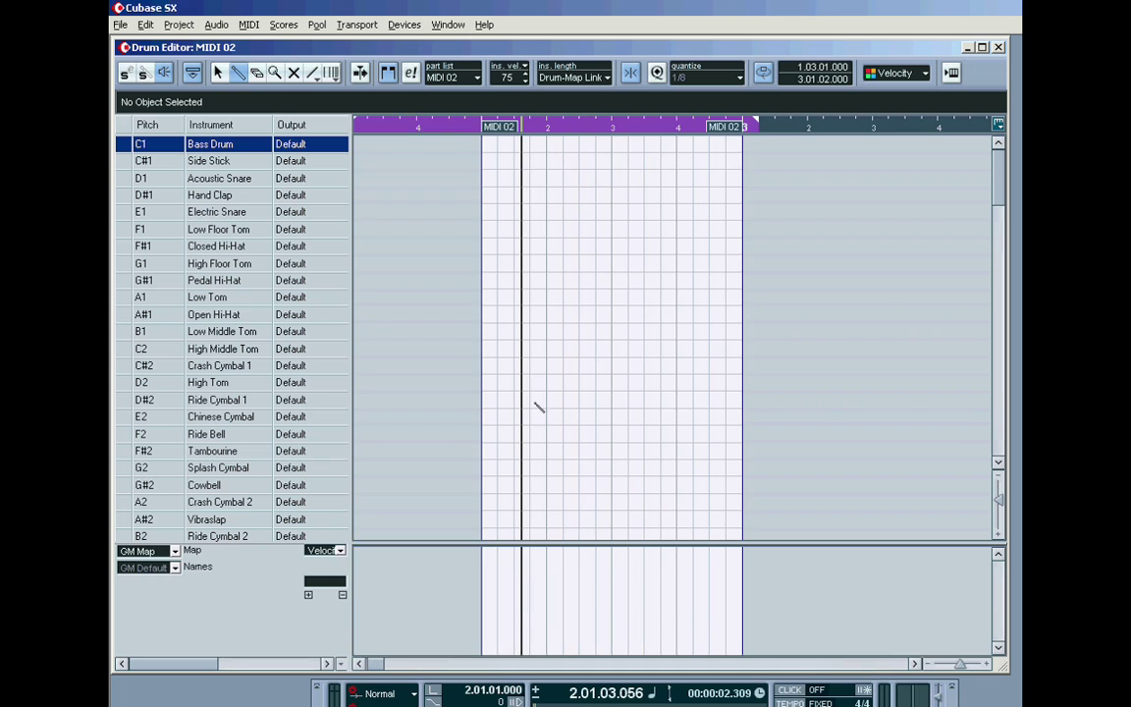
click(764, 77)
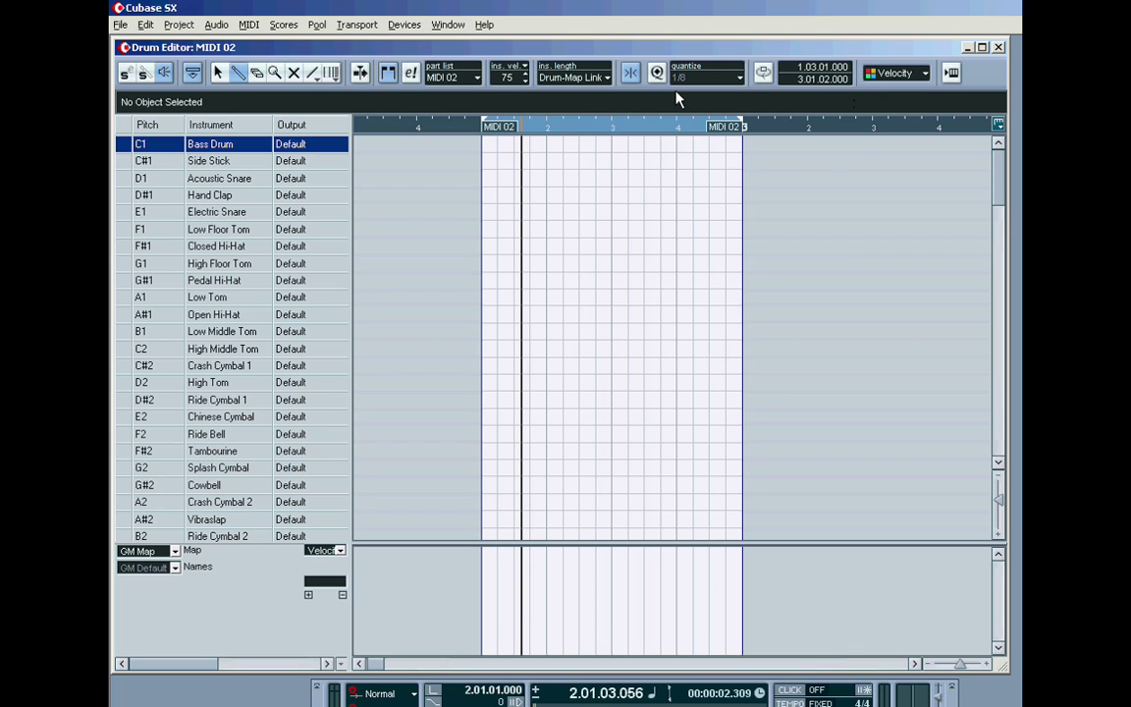
Remove Independent Track Loop Settings from the Drum Editor toolbar.
right_click(620, 87)
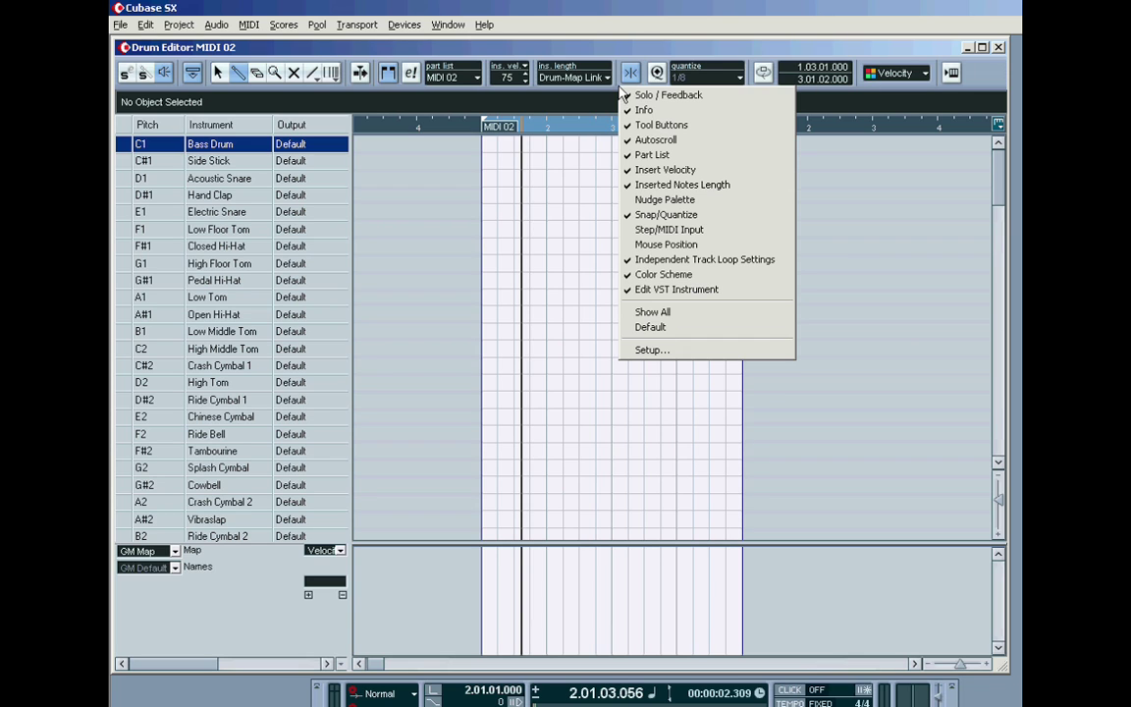
click(488, 94)
right_click(491, 88)
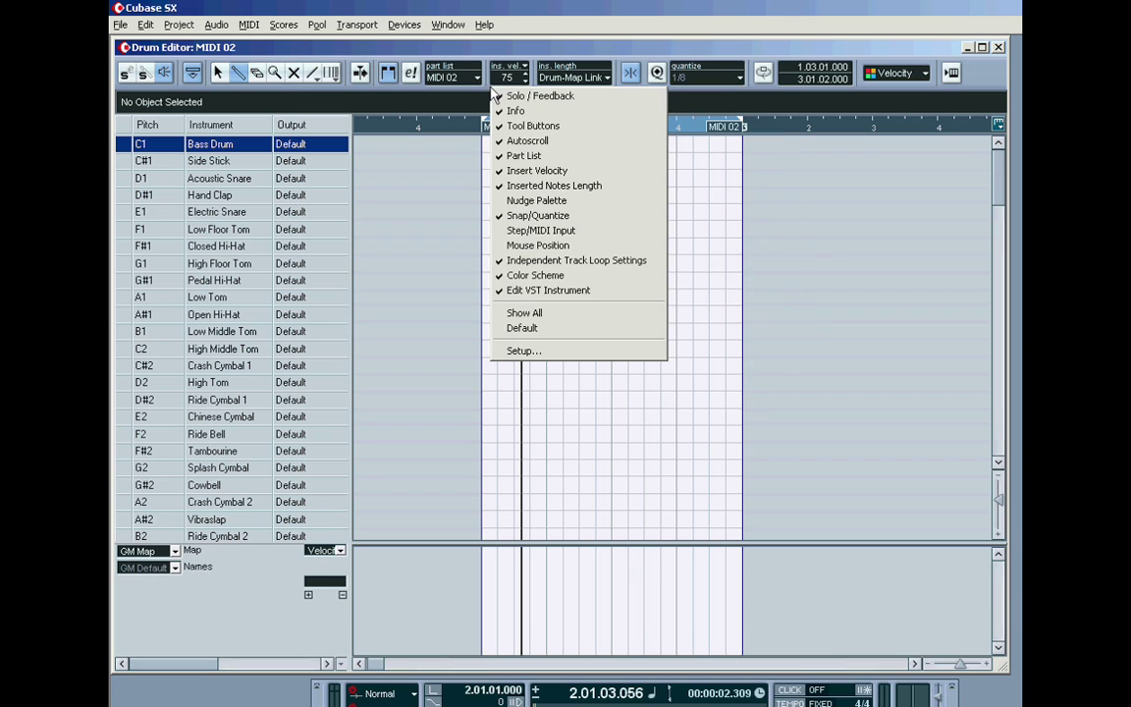
click(560, 261)
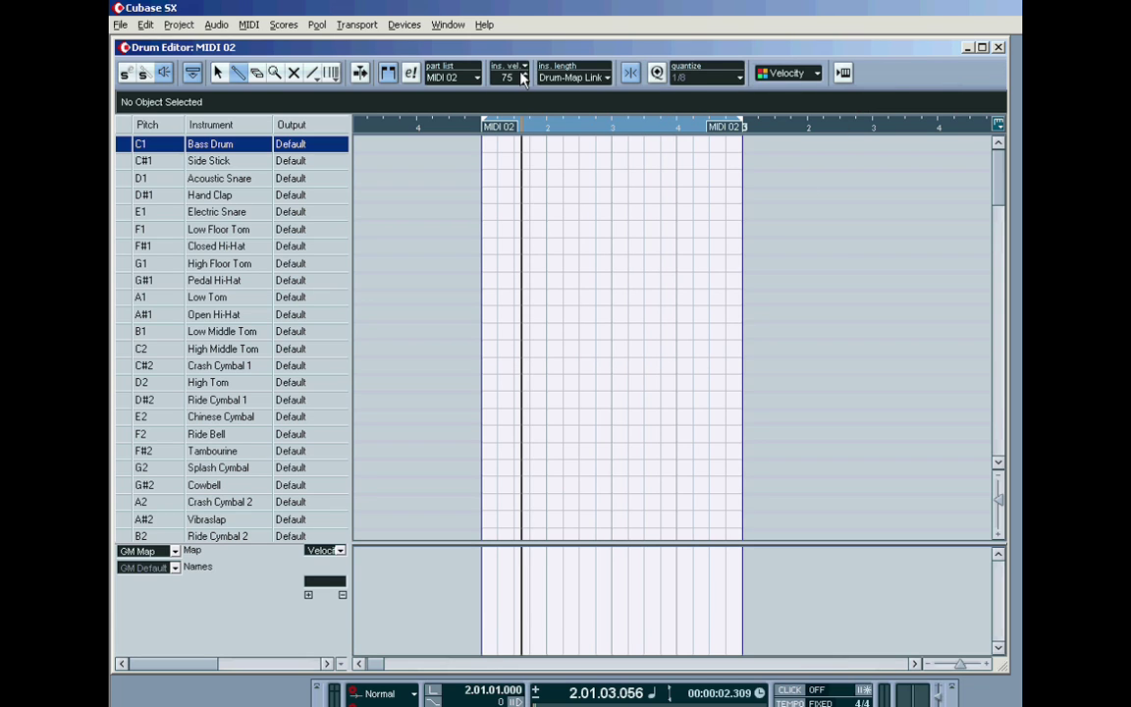
right_click(879, 88)
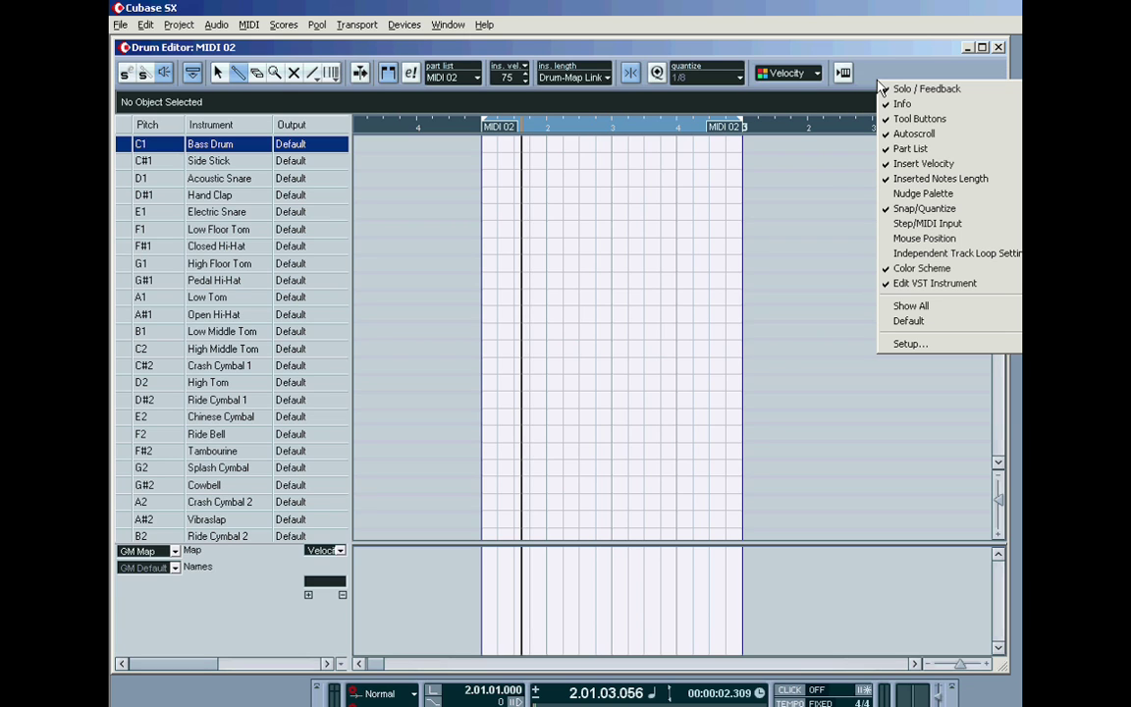
Add the nudge palette, nudge a test Side Stick note on beat 2 back and forth, then delete it.
click(884, 187)
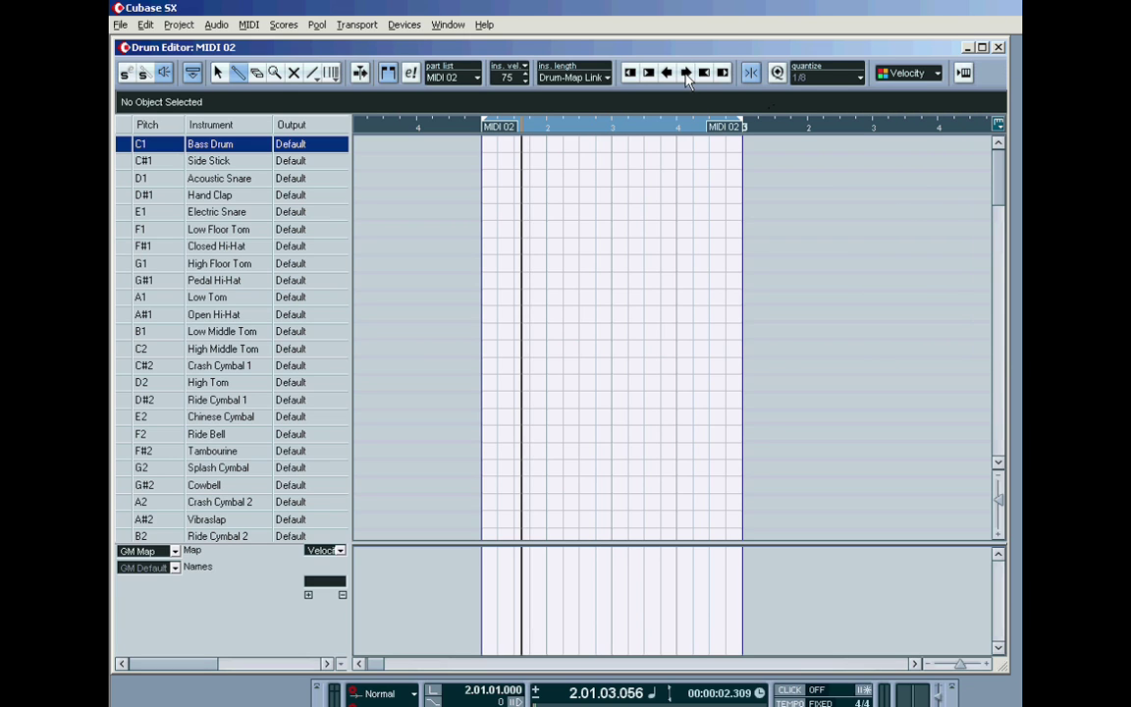
click(546, 161)
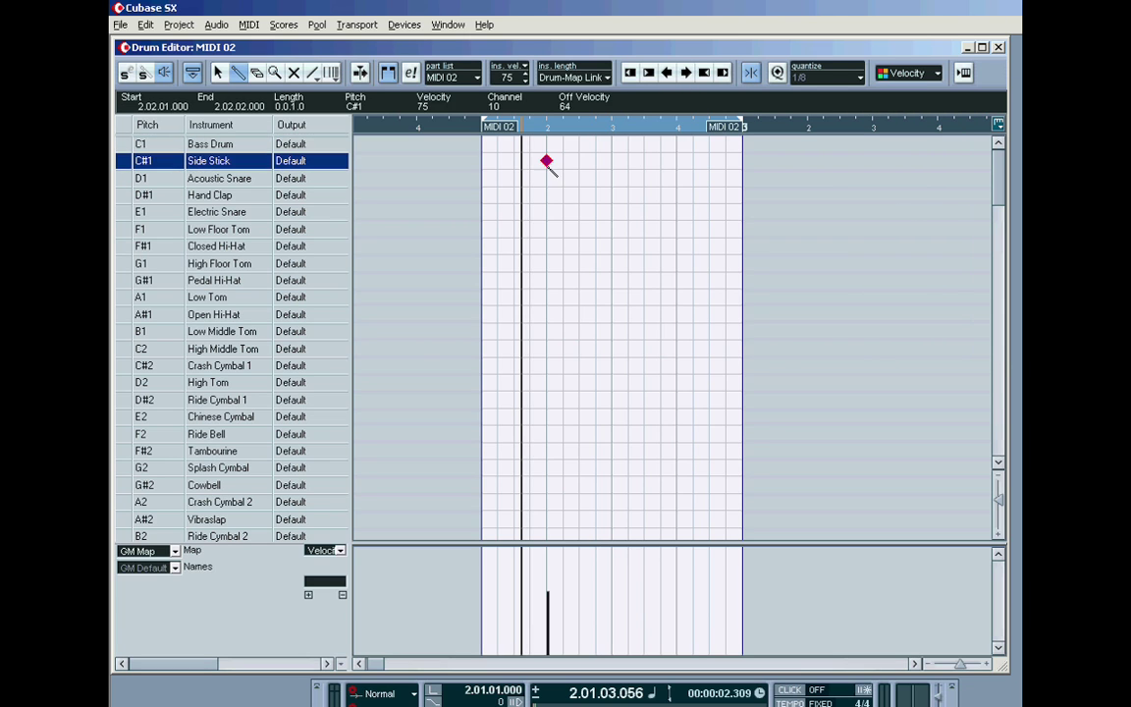
click(685, 73)
click(667, 73)
click(686, 73)
click(687, 74)
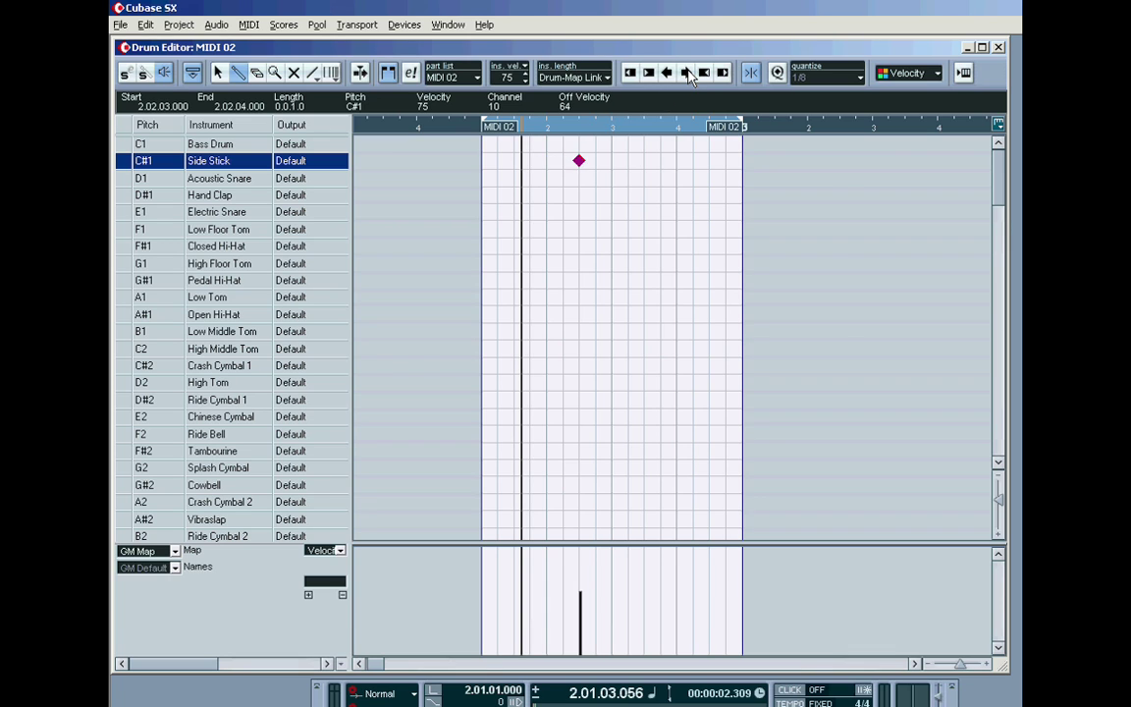
click(685, 72)
click(667, 73)
click(667, 72)
click(667, 72)
click(685, 72)
click(686, 73)
click(579, 162)
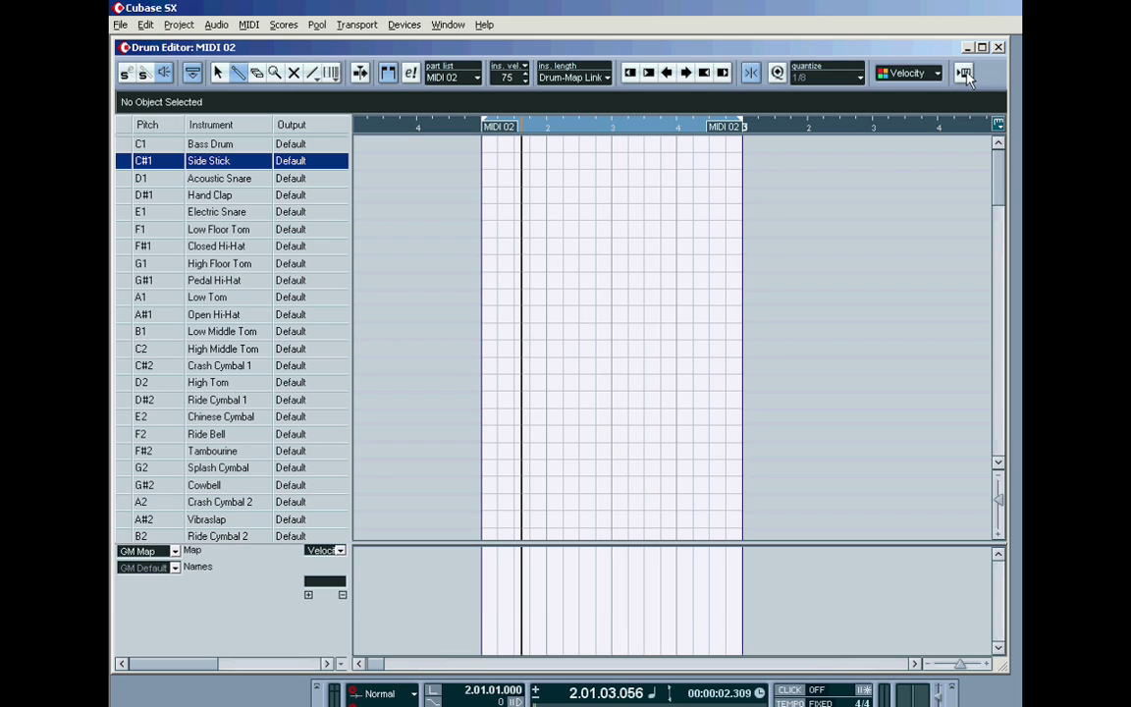
right_click(767, 95)
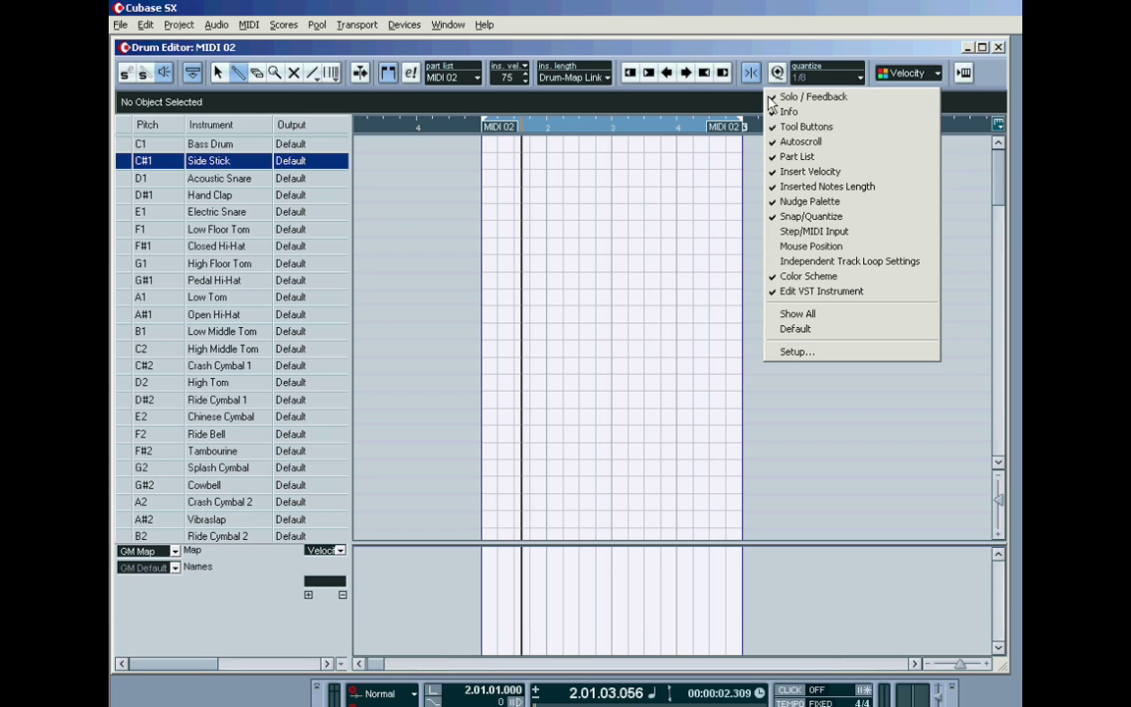
click(821, 292)
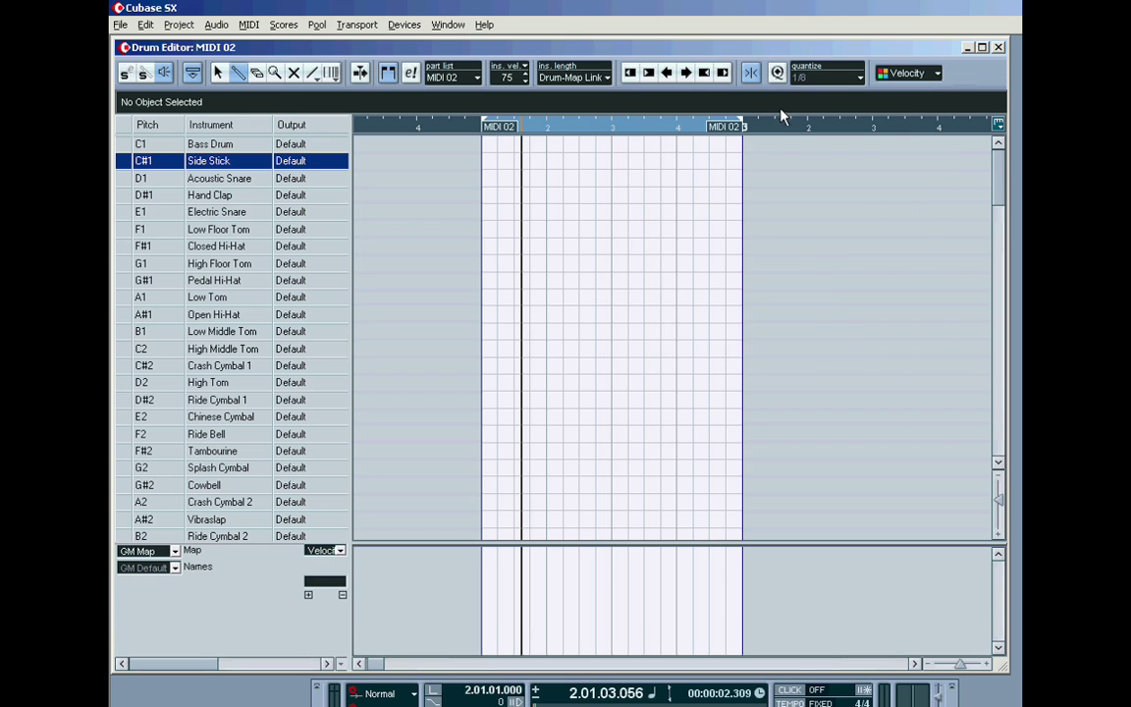
right_click(764, 93)
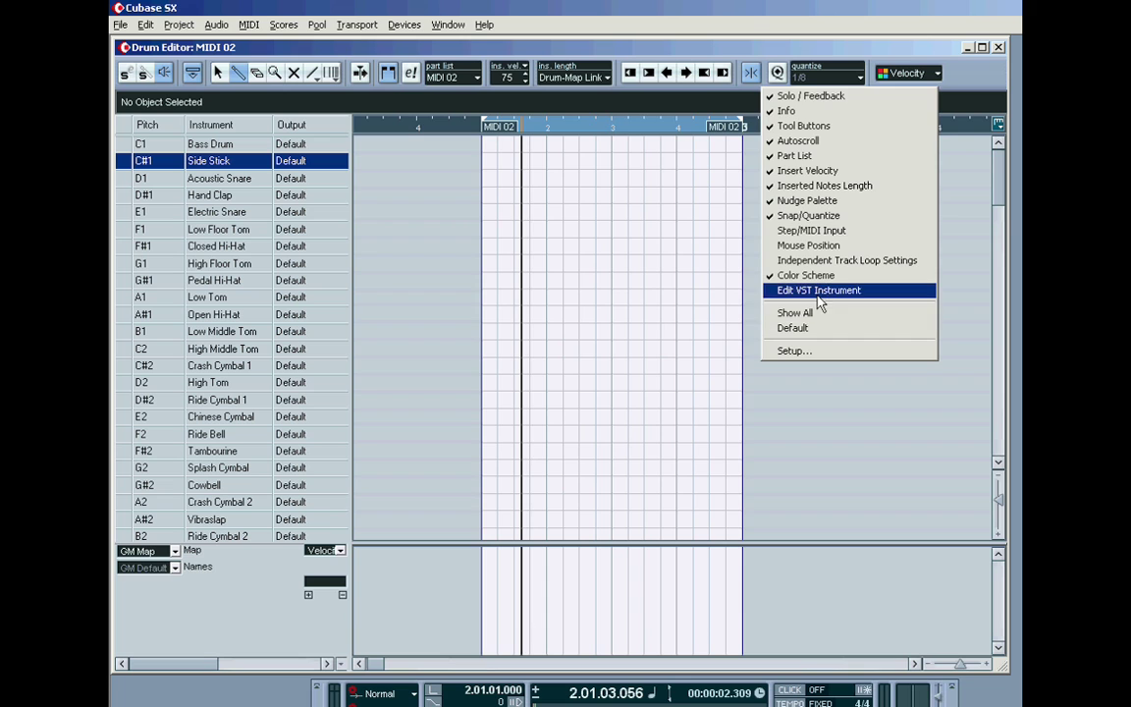
click(825, 292)
click(963, 73)
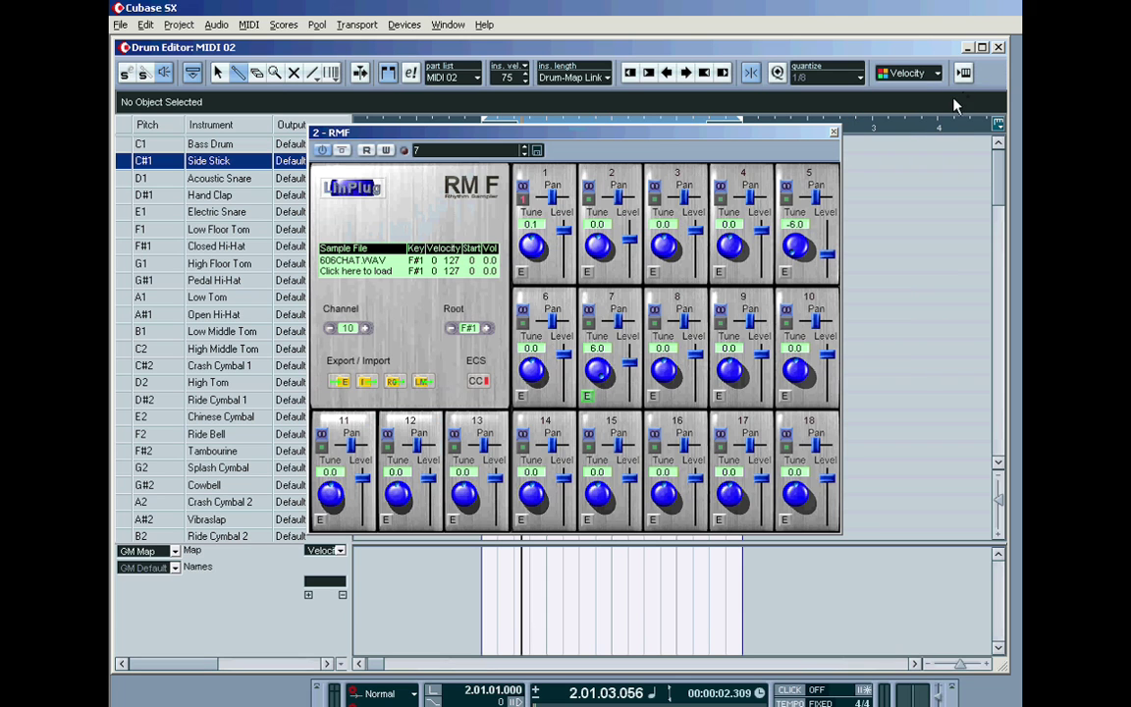
click(833, 131)
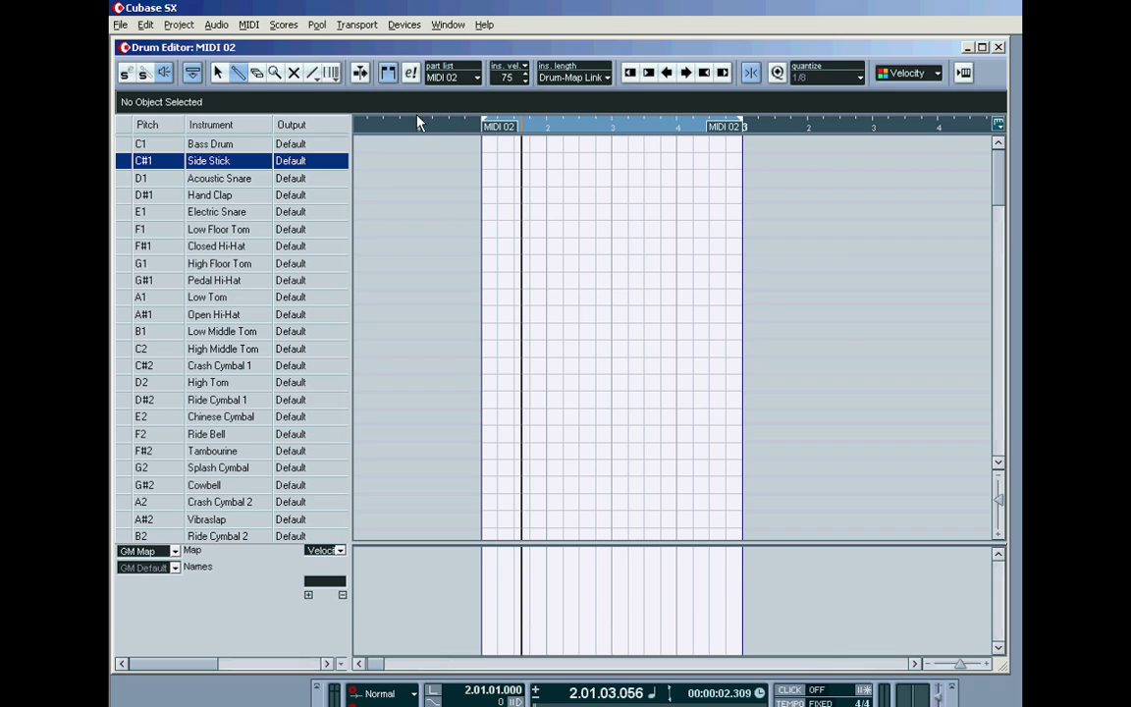
Turn on autoscroll, zoom in on the drum grid, and start playback further into the part.
click(362, 75)
click(610, 127)
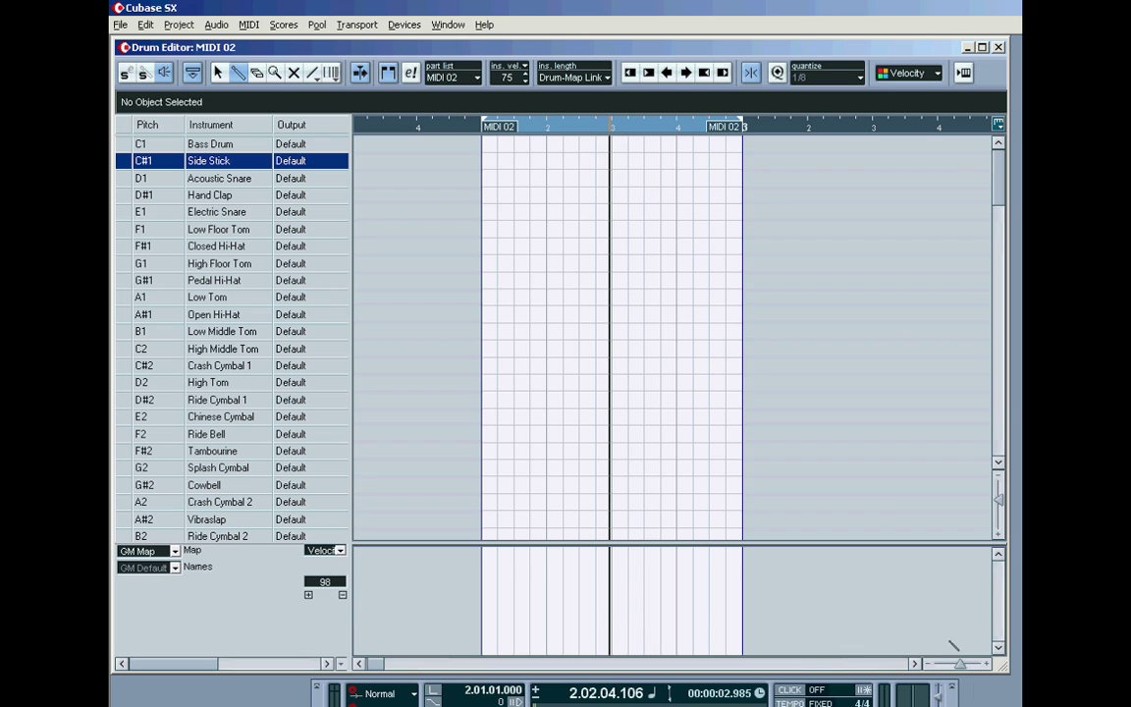
click(989, 668)
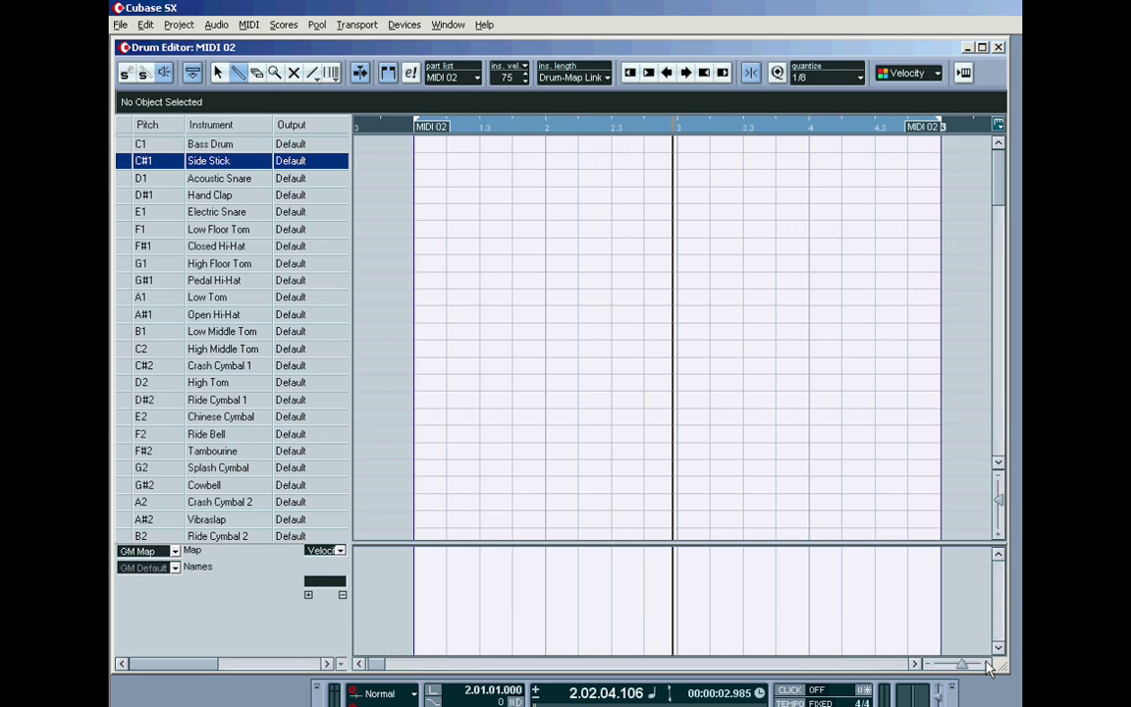
key(space)
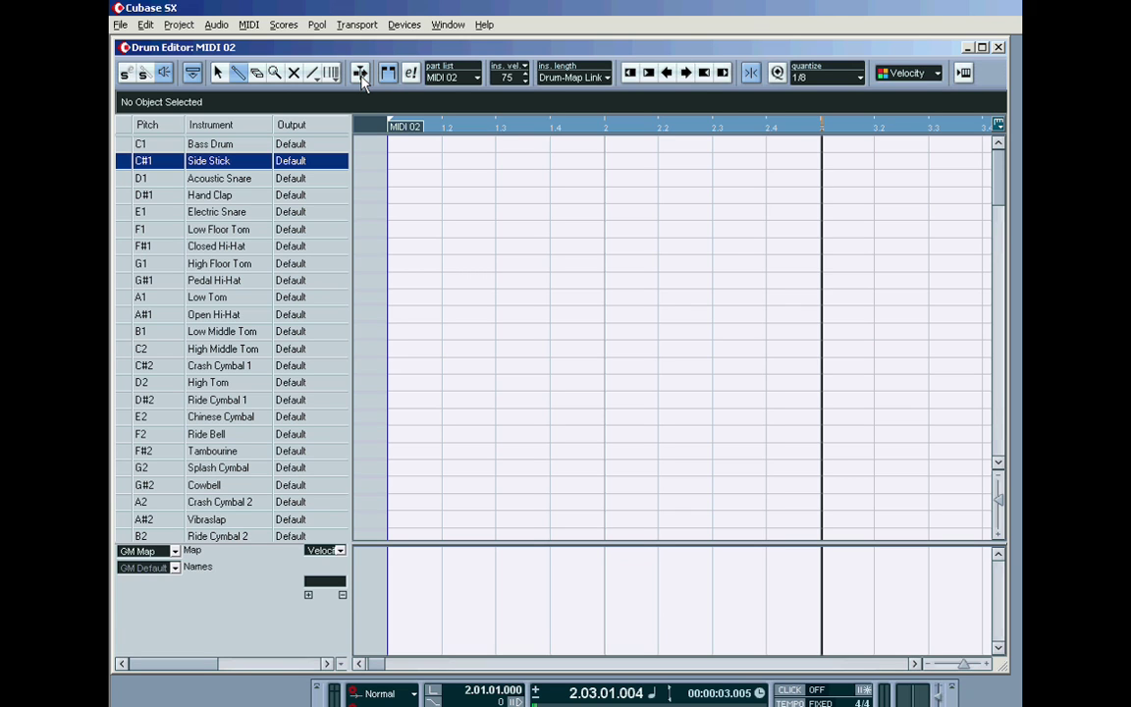
Zoom out and in with G and H during playback, then stop with the cursor at 2.02.04.116.
click(929, 666)
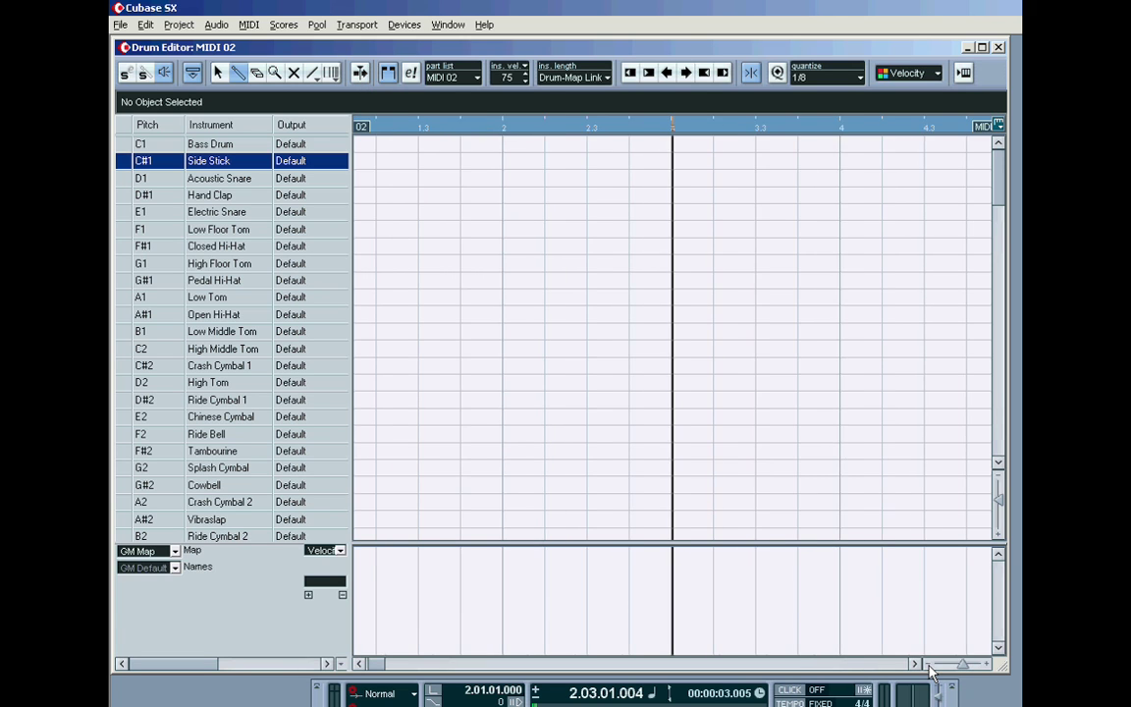
key(g)
key(g)
key(g)
key(g)
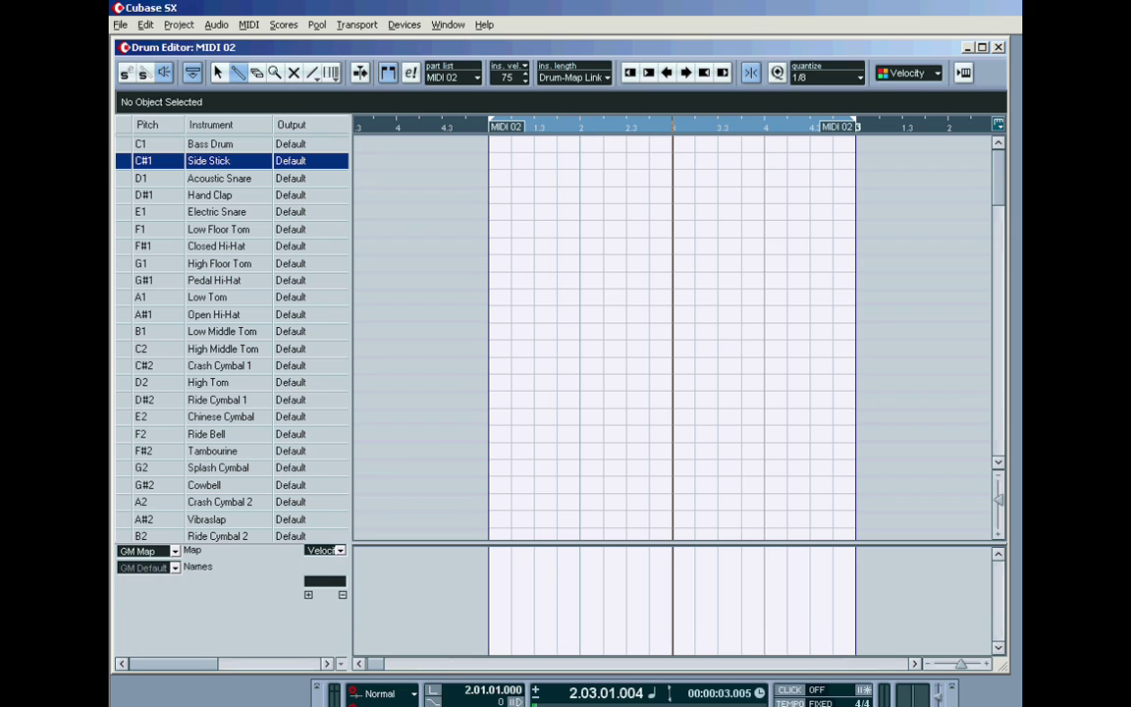
key(h)
key(h)
key(h)
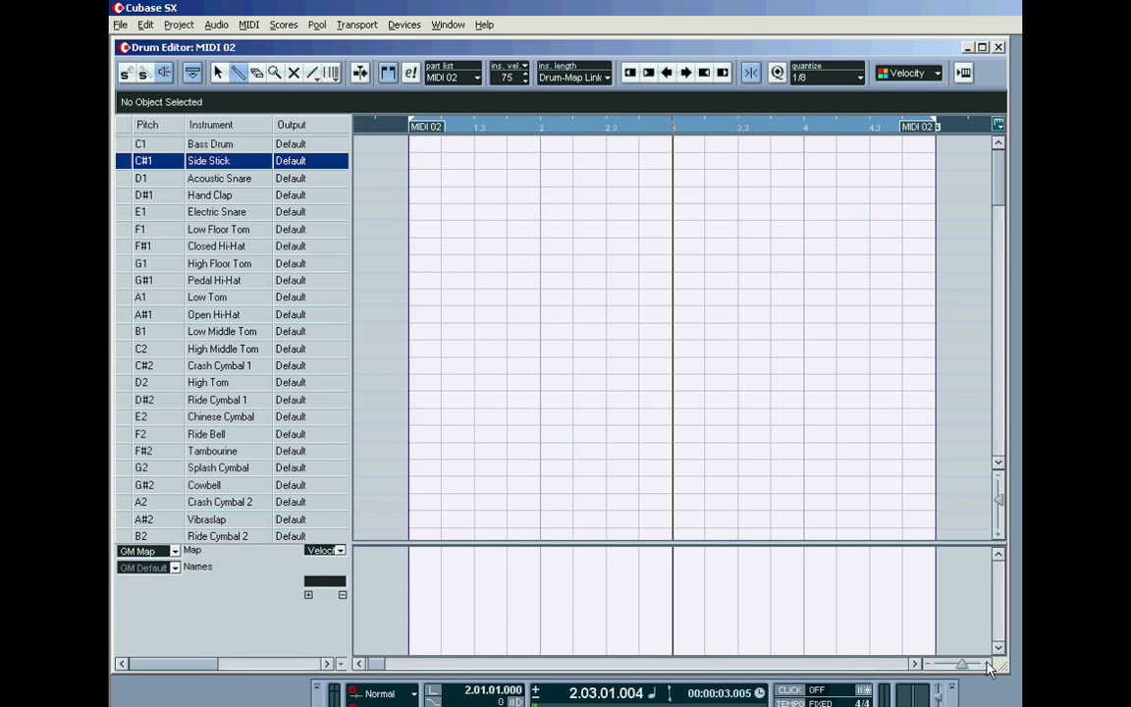
key(h)
key(h)
key(space)
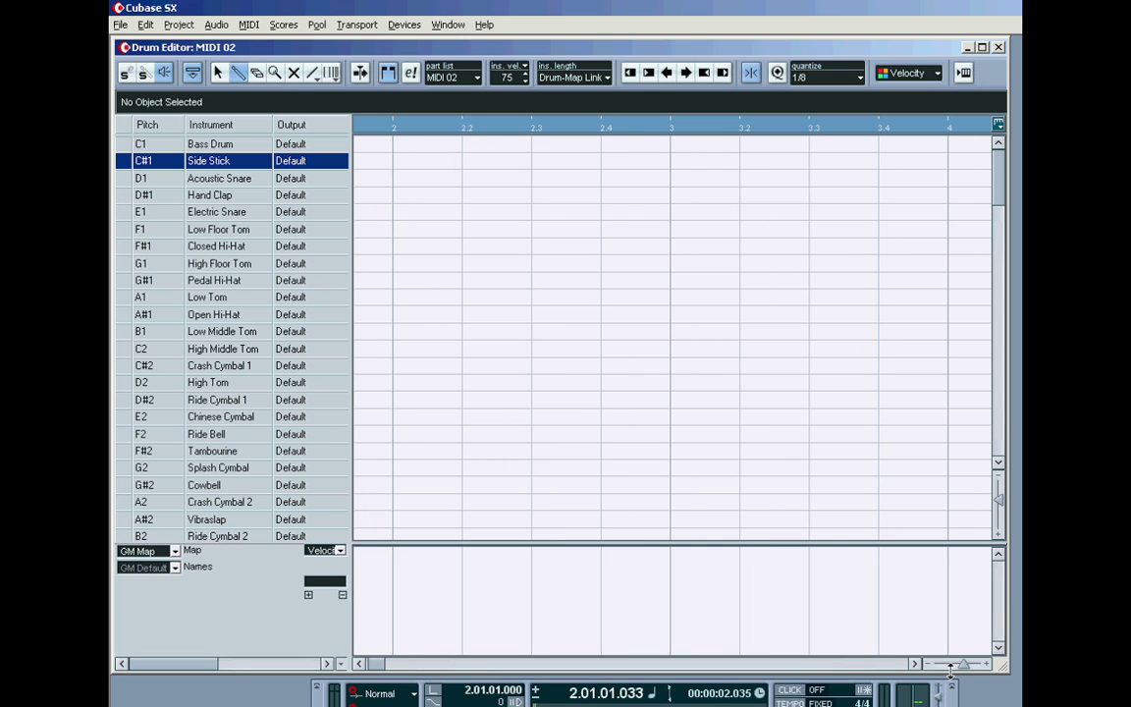
key(g)
key(g)
key(g)
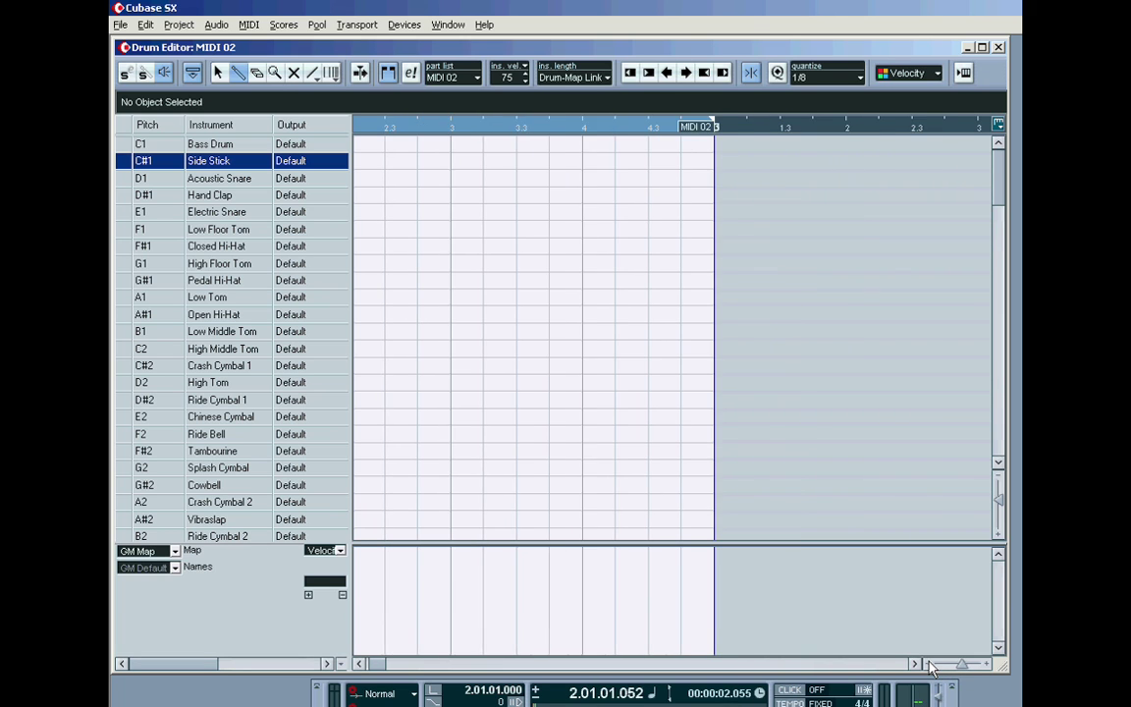
key(space)
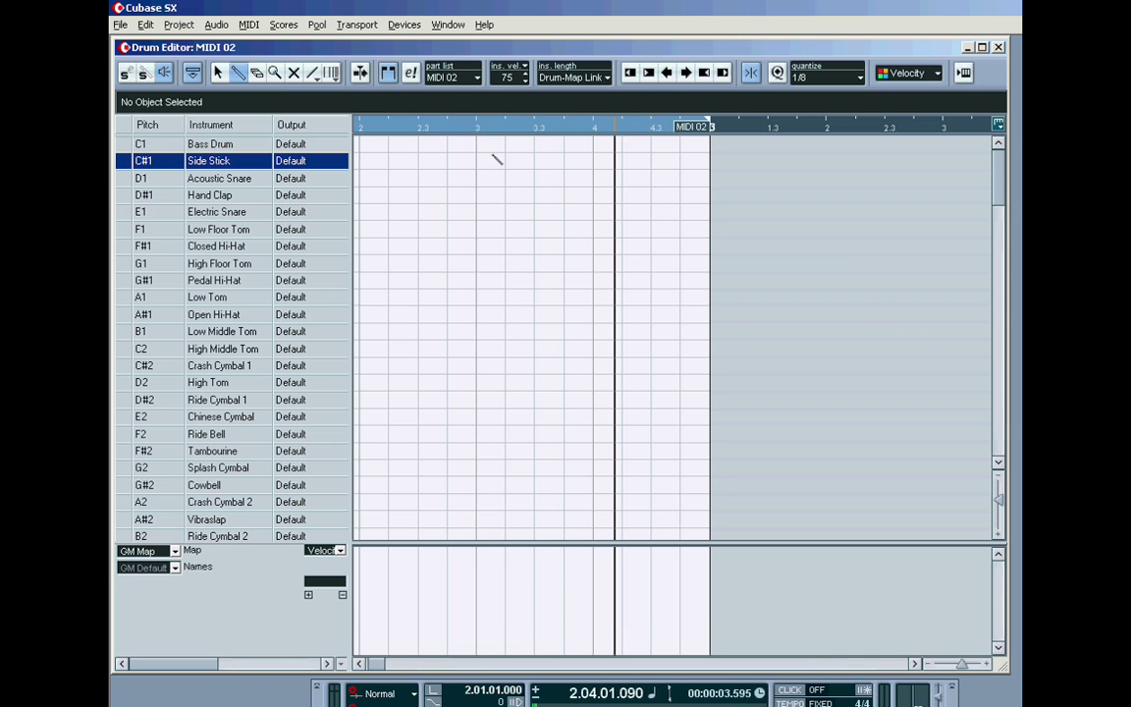
click(478, 132)
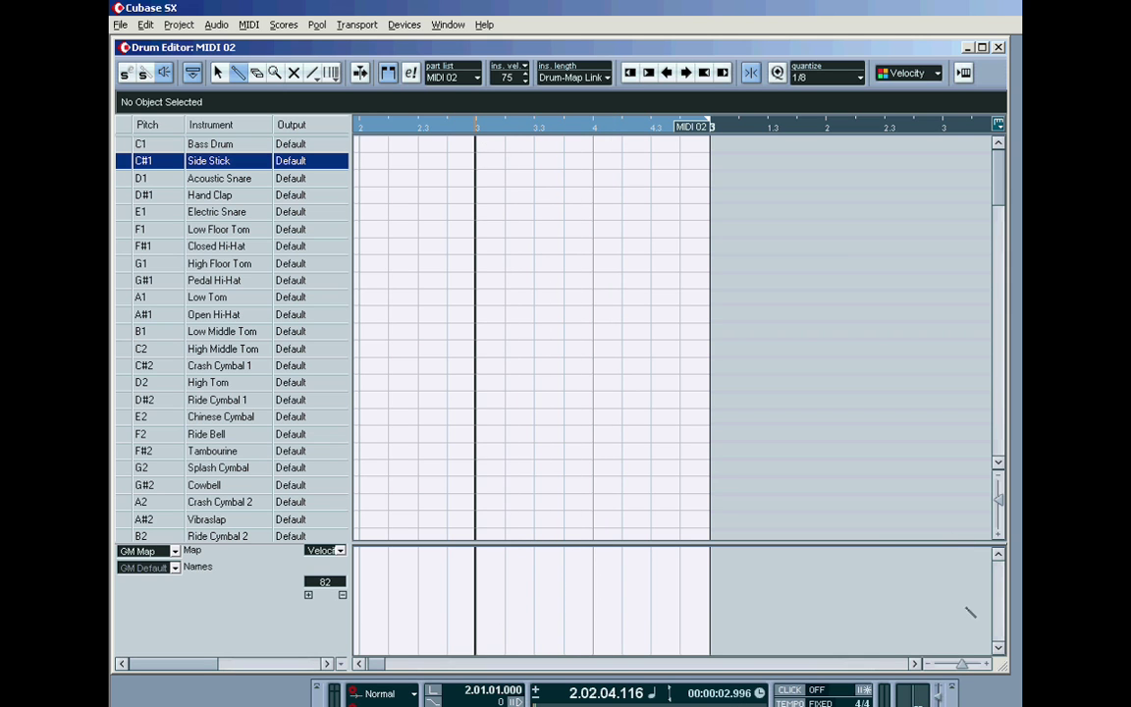
click(918, 667)
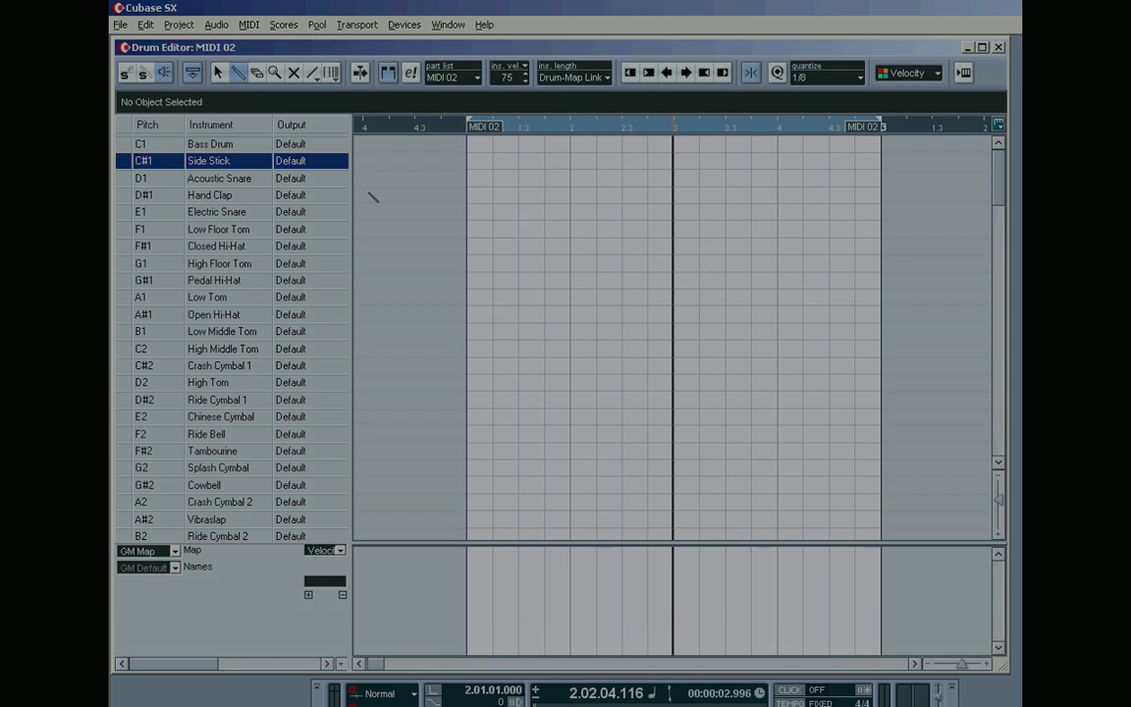